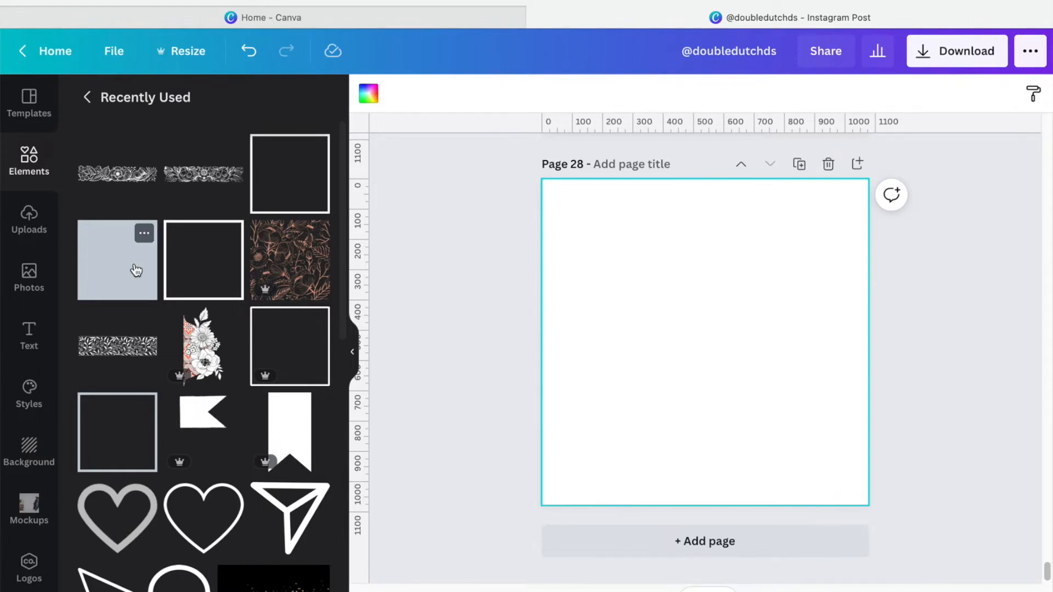
# Add the solid square shape to the blank page and recolour it salmon pink from the document colours
pyautogui.click(136, 271)
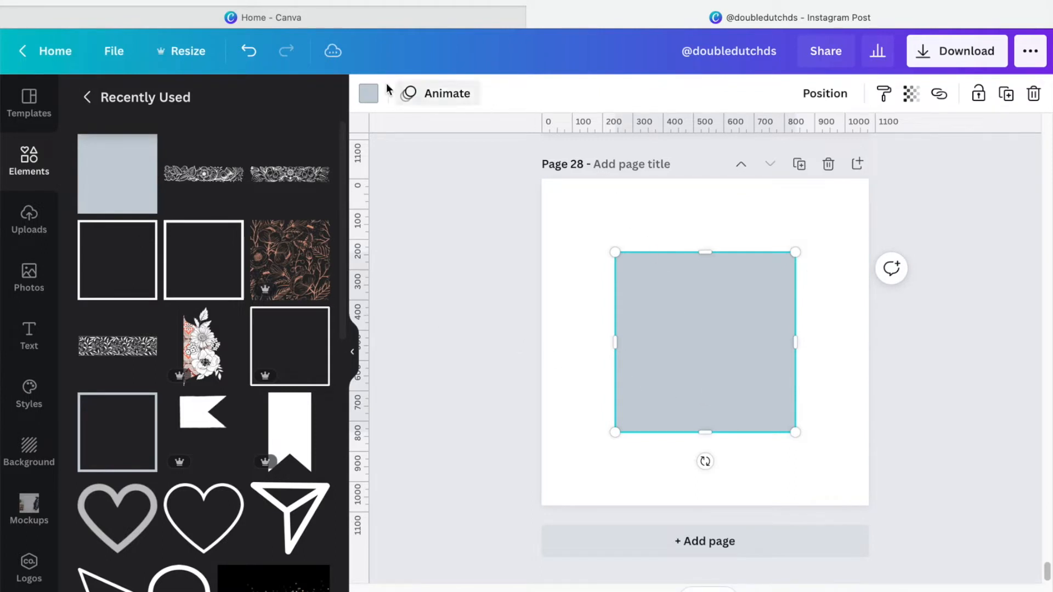
pyautogui.click(375, 93)
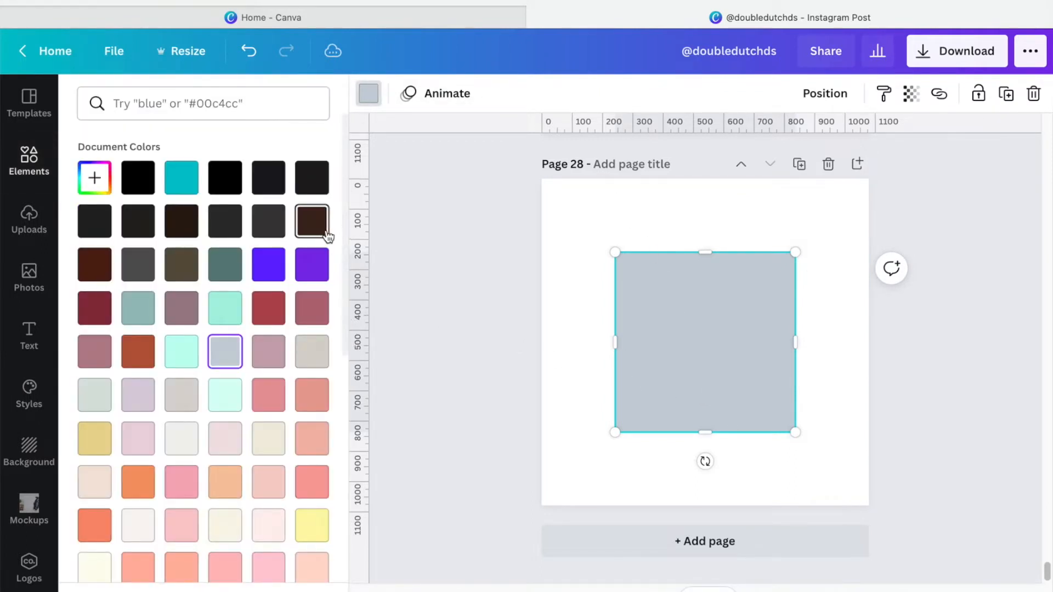
pyautogui.scroll(-2, 252, 439)
pyautogui.scroll(-1, 250, 439)
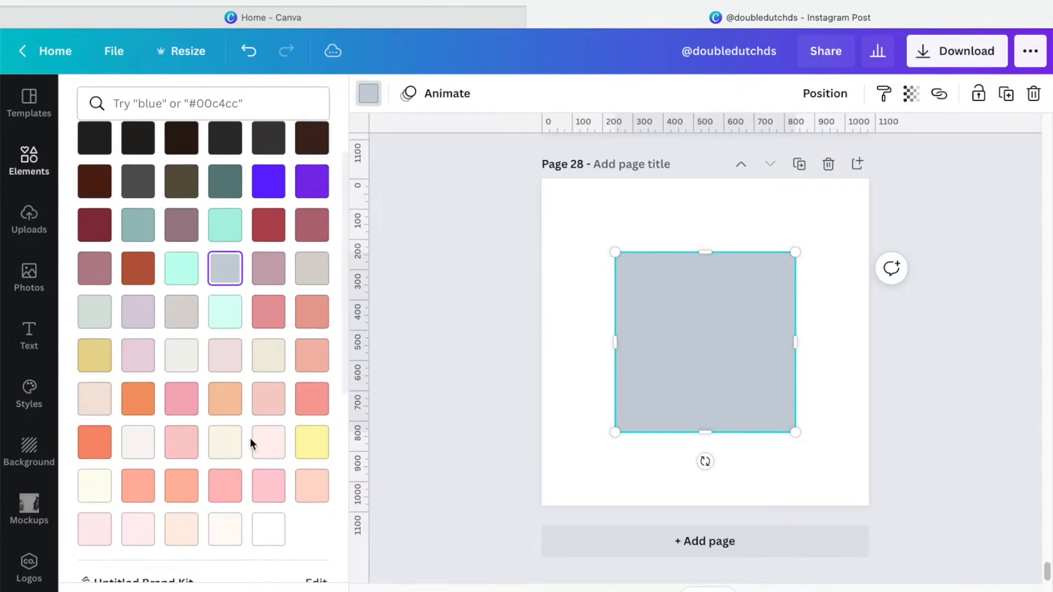
pyautogui.click(133, 486)
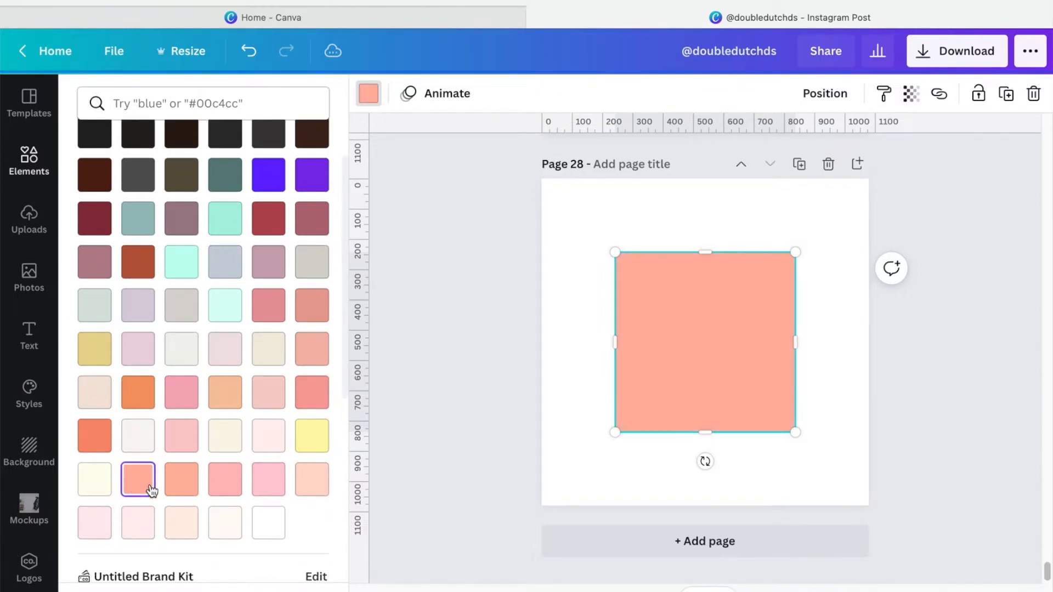
pyautogui.click(572, 290)
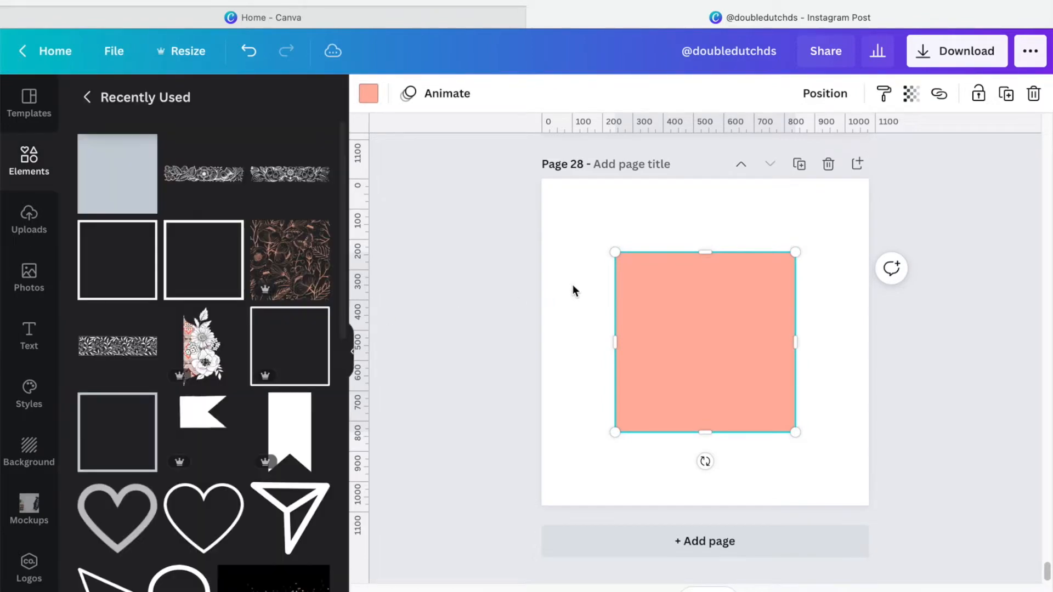
# Add a black square outline frame, offset it up and left of the salmon square, and enlarge it to nearly the same size
pyautogui.click(114, 273)
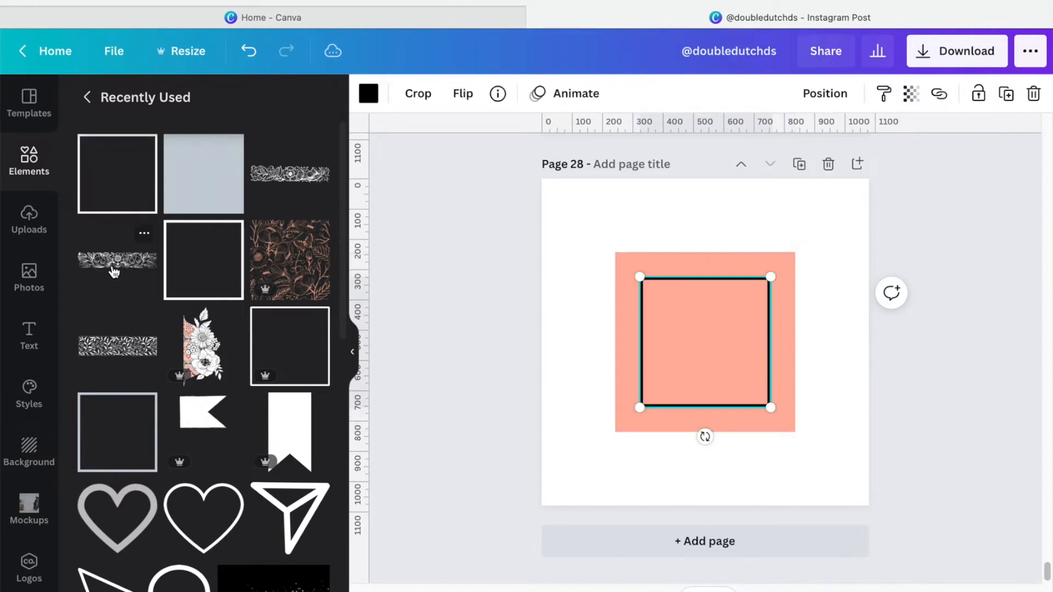
pyautogui.moveTo(710, 347); pyautogui.dragTo(681, 319)
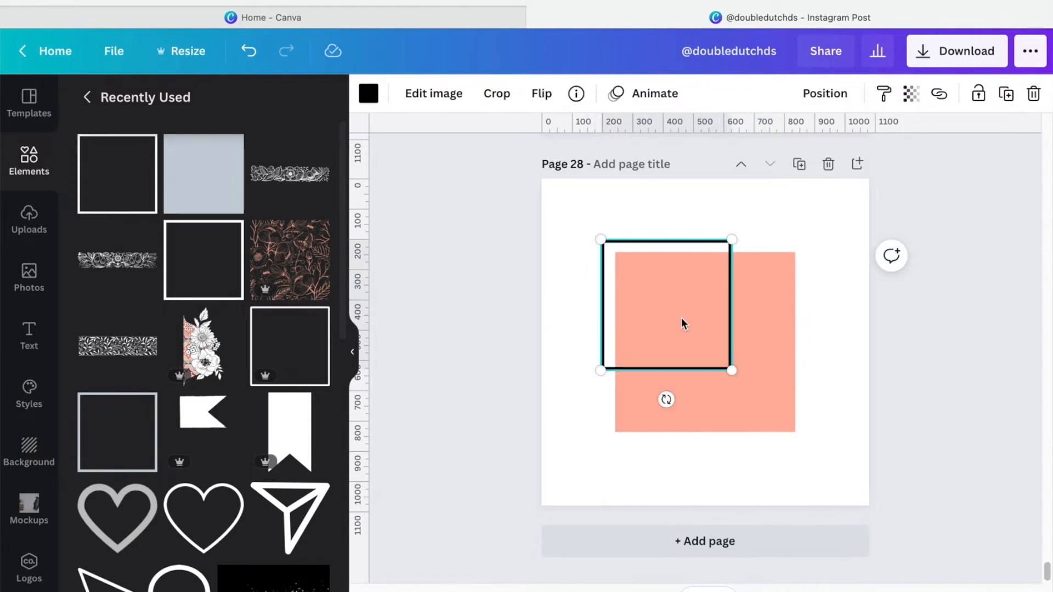
pyautogui.moveTo(732, 371); pyautogui.dragTo(779, 414)
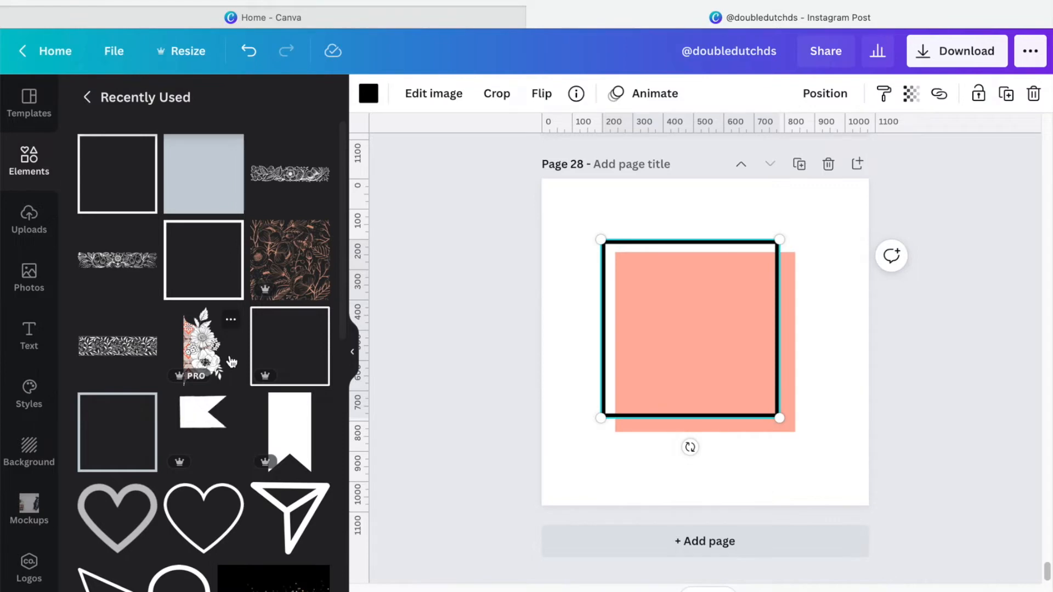
# Add the floral border with the central flower and align it with the frame's top edge, extending past its left side
pyautogui.scroll(-5, 246, 334)
pyautogui.scroll(2, 247, 342)
pyautogui.scroll(-5, 247, 349)
pyautogui.scroll(8, 245, 350)
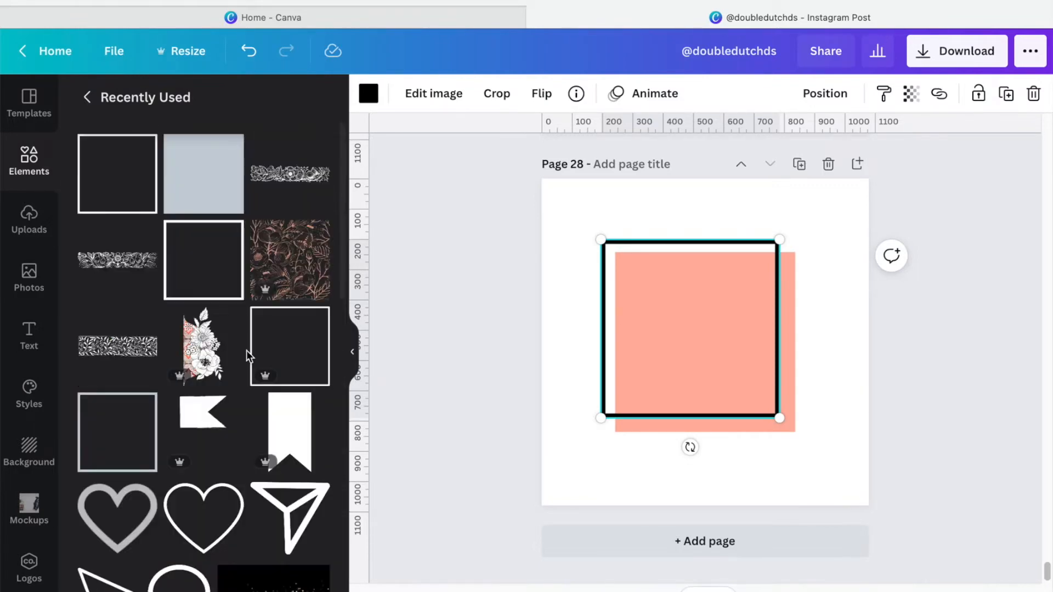
pyautogui.click(292, 176)
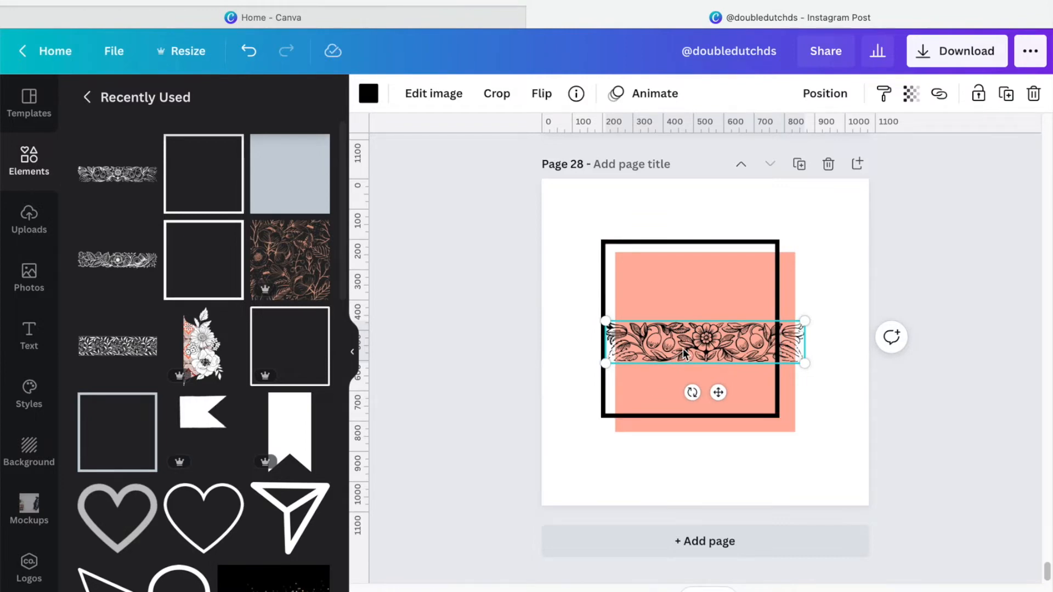
pyautogui.moveTo(684, 353); pyautogui.dragTo(651, 277)
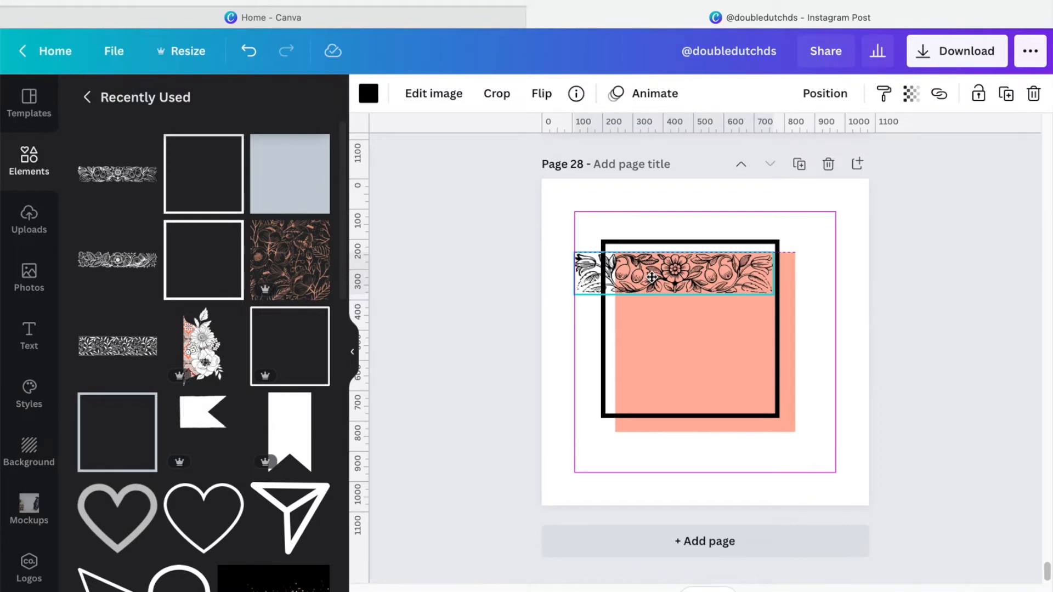
pyautogui.moveTo(652, 277); pyautogui.dragTo(652, 281)
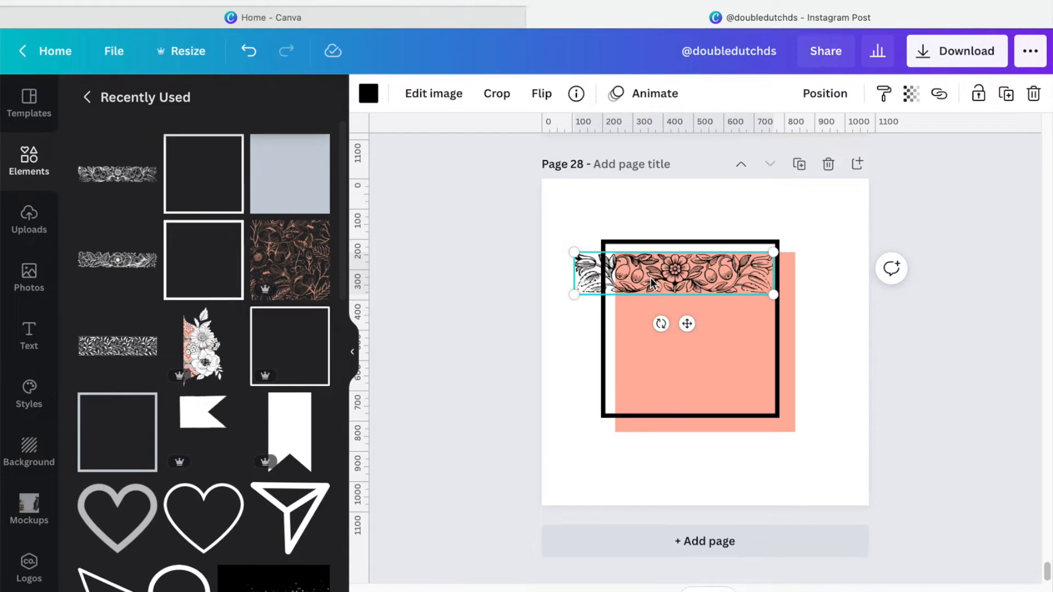
pyautogui.moveTo(651, 281); pyautogui.dragTo(653, 268)
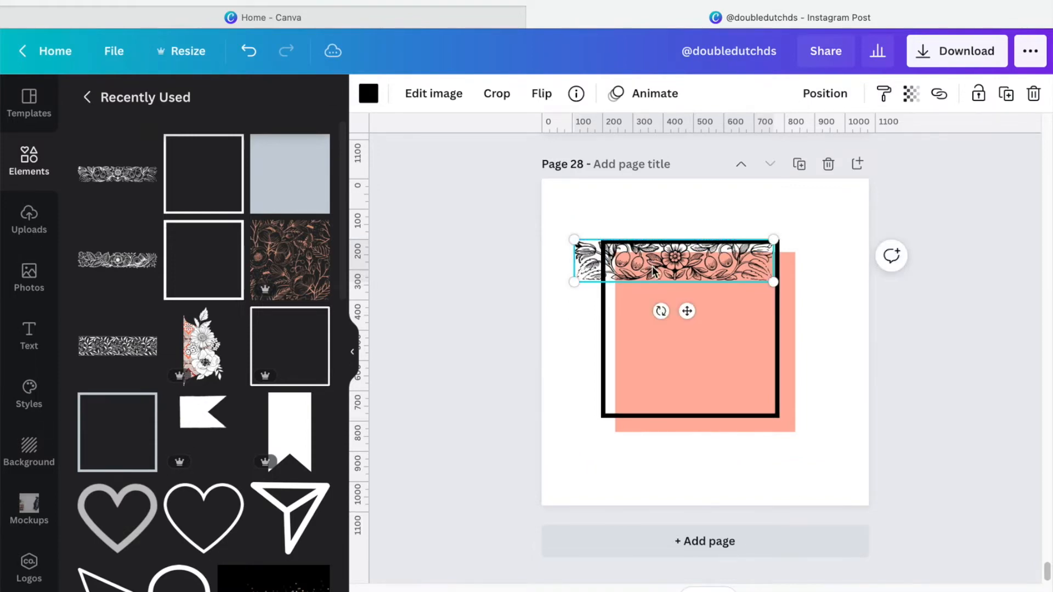
# Send the upper floral border backward behind the salmon square and the frame
pyautogui.click(821, 95)
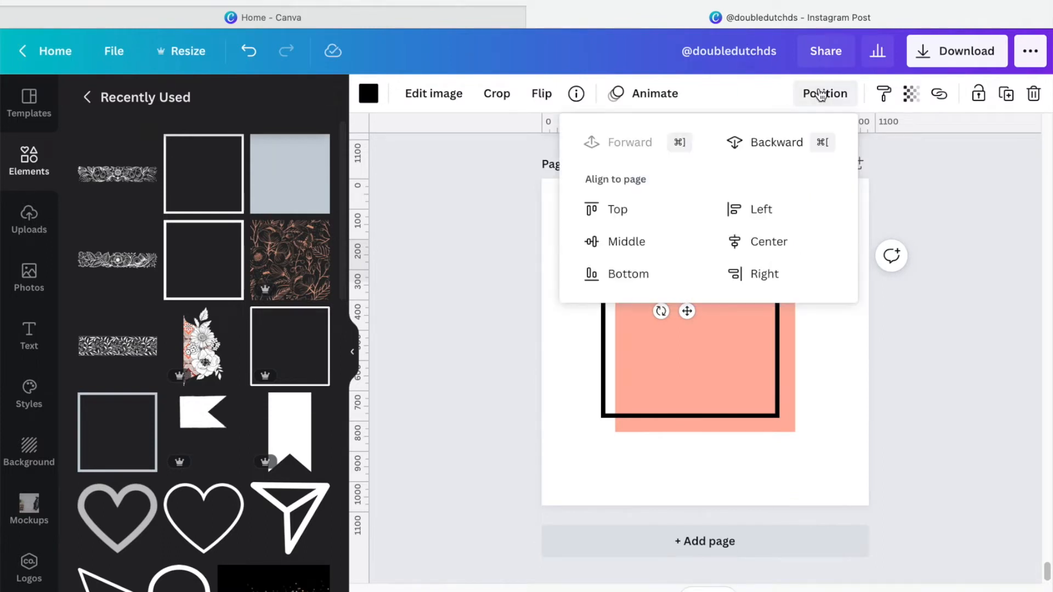
pyautogui.click(755, 144)
pyautogui.click(833, 359)
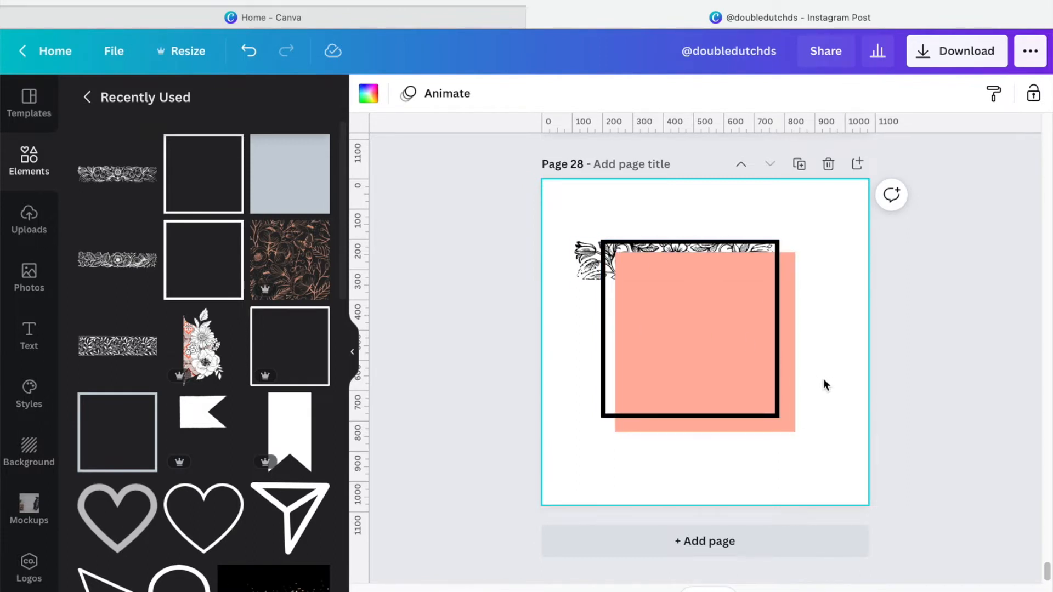
# Duplicate the upper floral border, flip the copy horizontally, and place it along the salmon square's bottom edge
pyautogui.click(584, 267)
pyautogui.rightClick(583, 261)
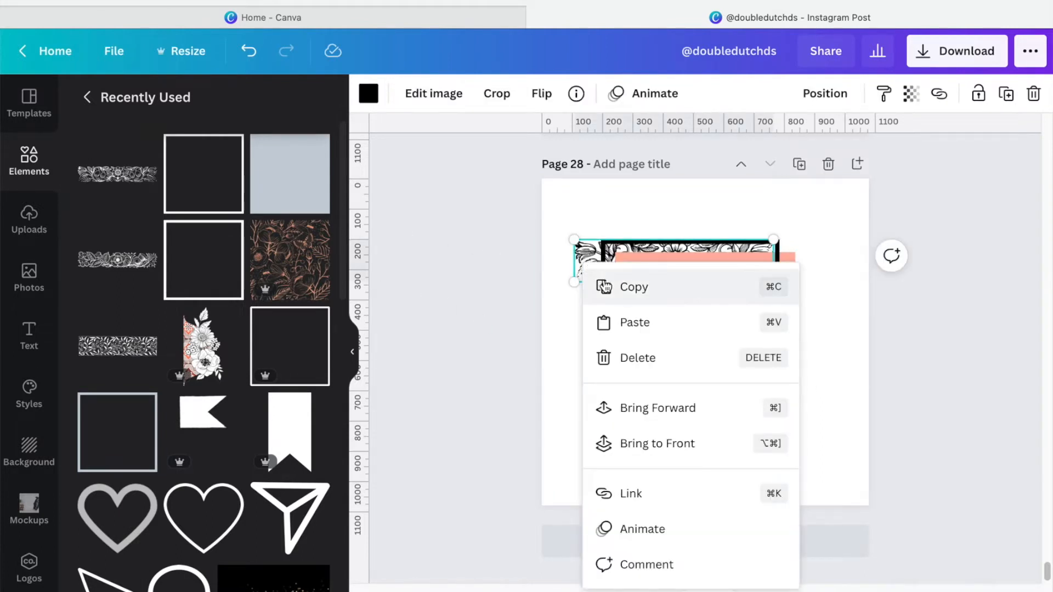
pyautogui.click(669, 294)
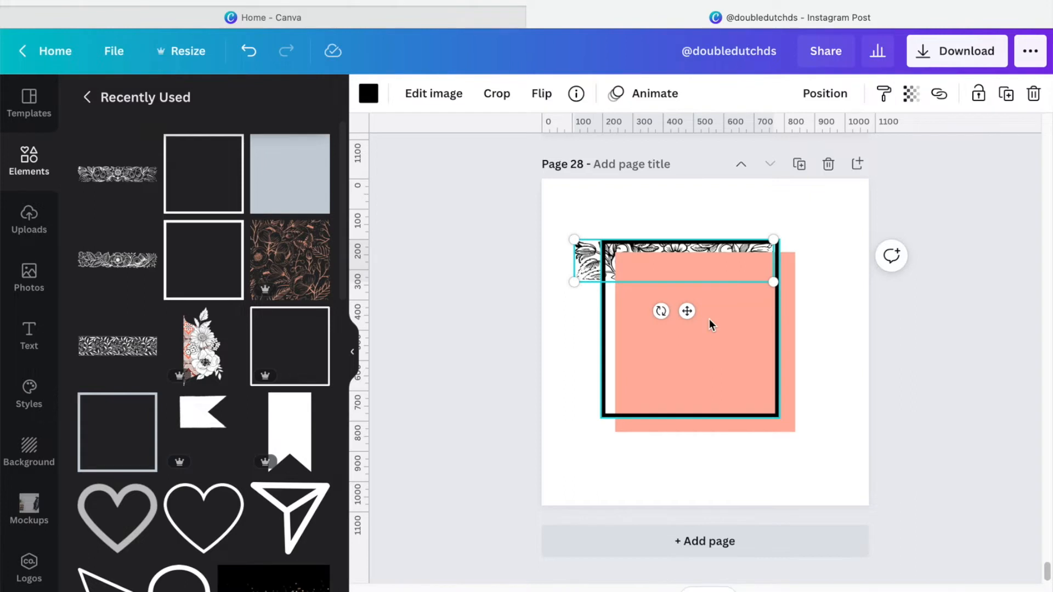
pyautogui.hotkey('ctrl', 'v')
pyautogui.moveTo(705, 336); pyautogui.dragTo(726, 433)
pyautogui.click(551, 97)
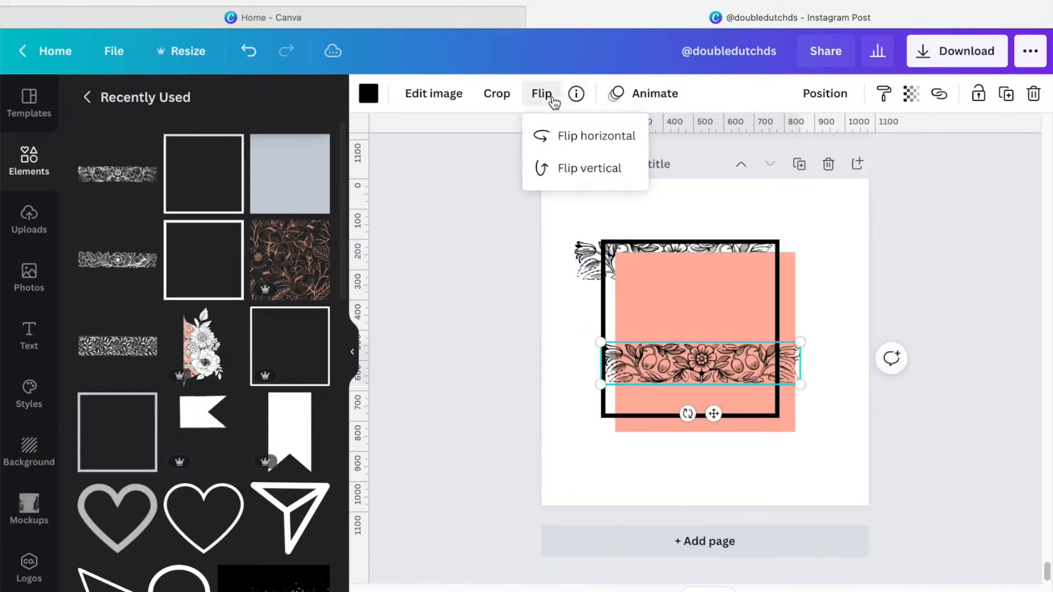
pyautogui.click(564, 134)
pyautogui.moveTo(753, 364); pyautogui.dragTo(765, 406)
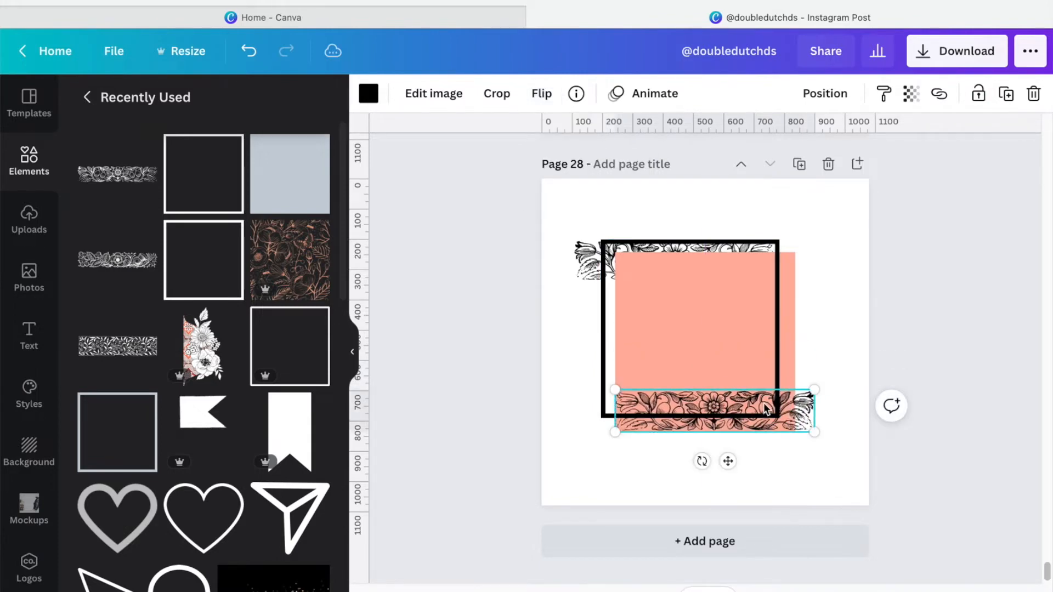
# Nudge the copied floral border slightly right so it extends further past the salmon square's right edge
pyautogui.press('Right')
pyautogui.press('Right')
pyautogui.press('Right')
pyautogui.press('Right')
pyautogui.press('Right')
pyautogui.press('Right')
pyautogui.press('Right')
pyautogui.press('Right')
pyautogui.press('Right')
pyautogui.press('Right')
pyautogui.press('Right')
pyautogui.press('Right')
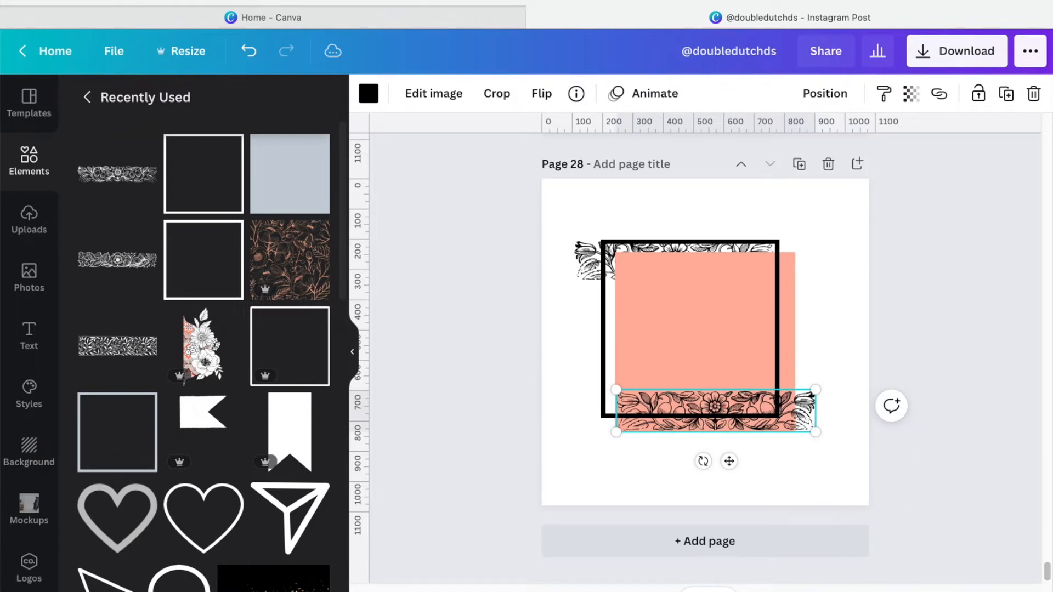
pyautogui.press('Right')
pyautogui.press('Right')
pyautogui.press('Right')
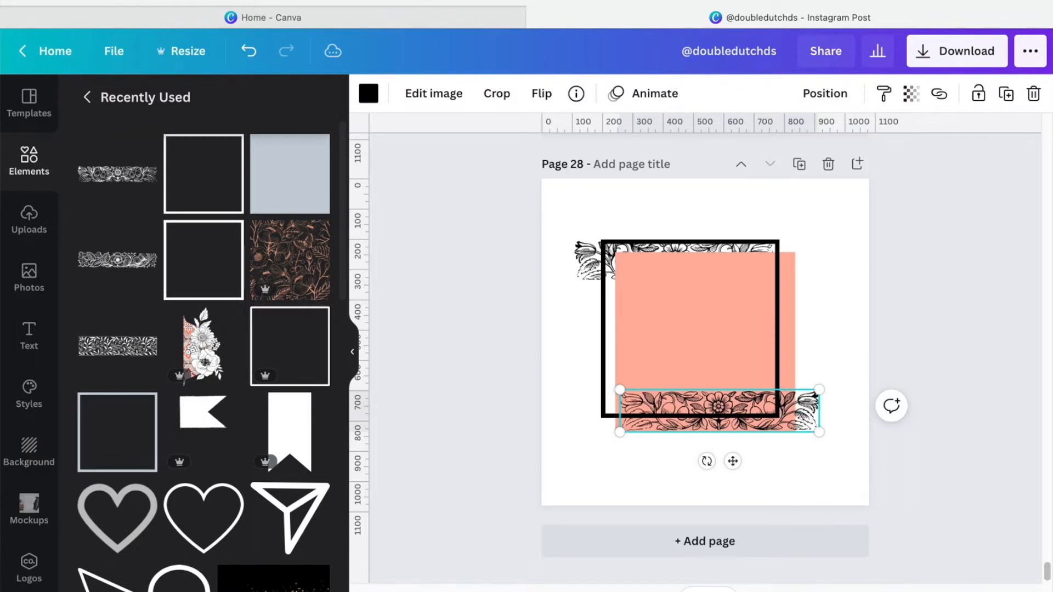
# Send the lower floral border backward until it lies behind the salmon square
pyautogui.click(826, 93)
pyautogui.click(796, 144)
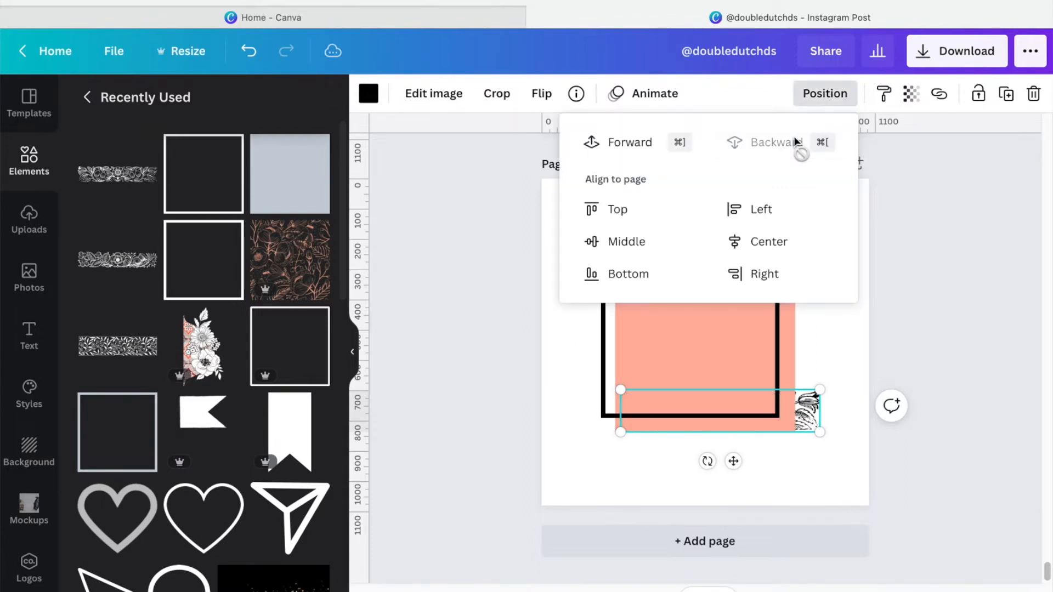
pyautogui.click(819, 479)
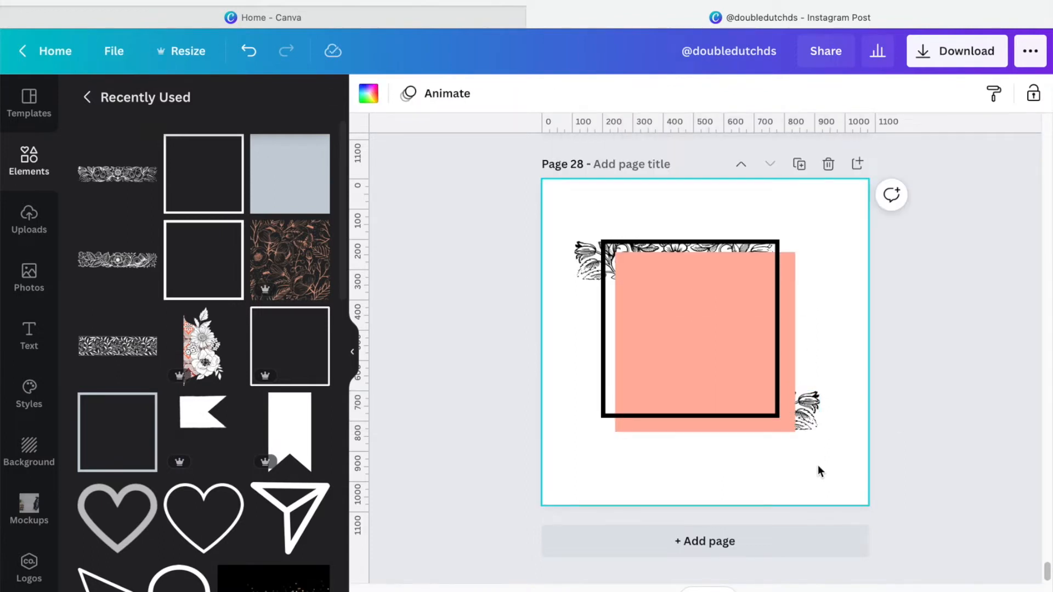
# Shift the lower floral border a little further right to expose more of its end beside the salmon square
pyautogui.click(808, 419)
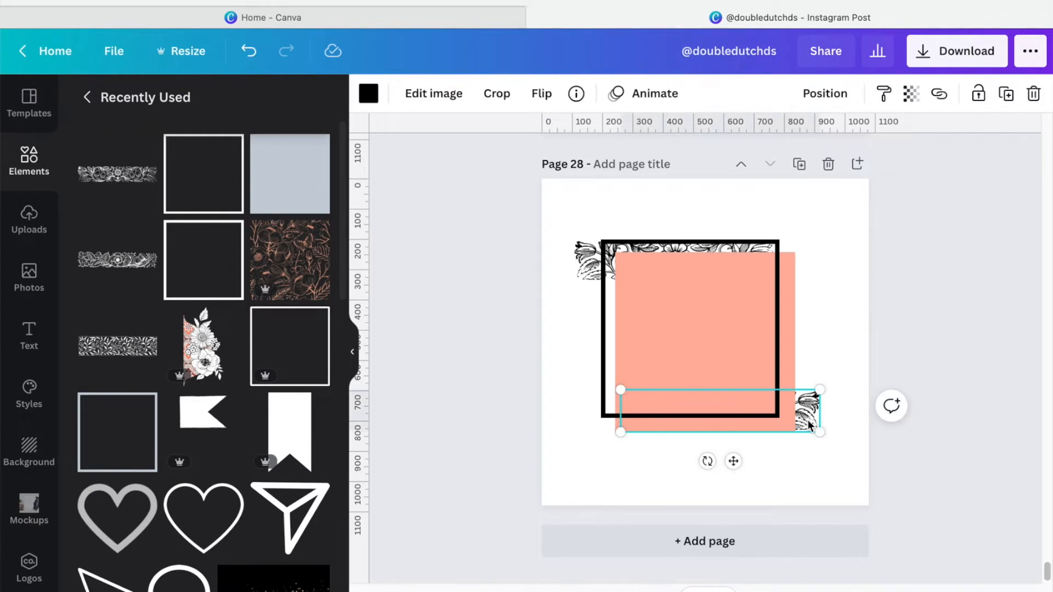
pyautogui.press('Right')
pyautogui.press('Right')
pyautogui.press('Right')
pyautogui.press('Right')
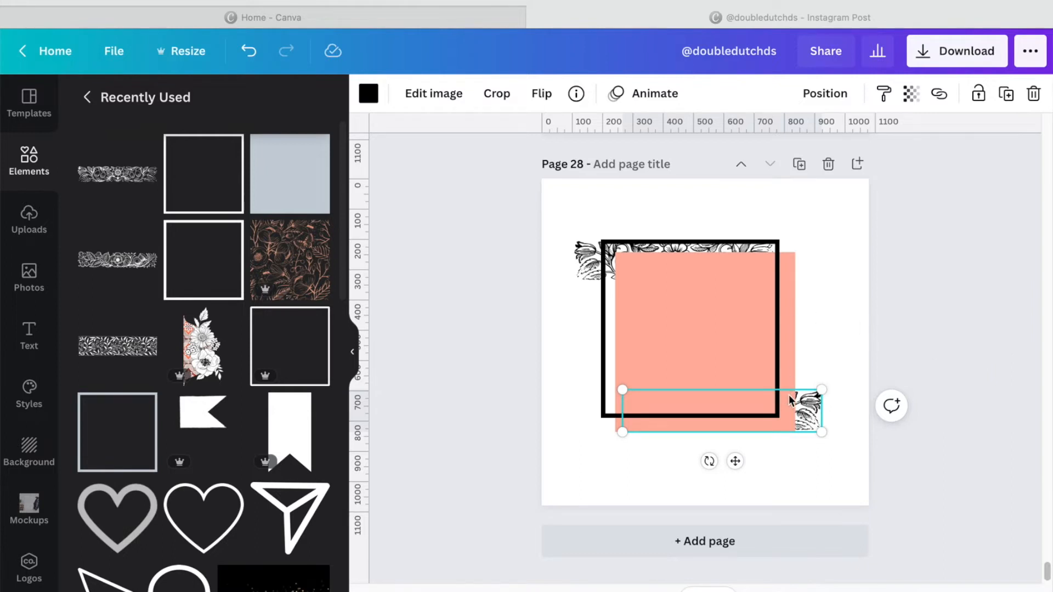
pyautogui.press('Right')
pyautogui.press('Right')
pyautogui.press('Right')
pyautogui.press('Right')
pyautogui.press('Right')
pyautogui.press('Right')
pyautogui.press('Right')
pyautogui.press('Right')
pyautogui.press('Right')
pyautogui.press('Right')
pyautogui.click(816, 330)
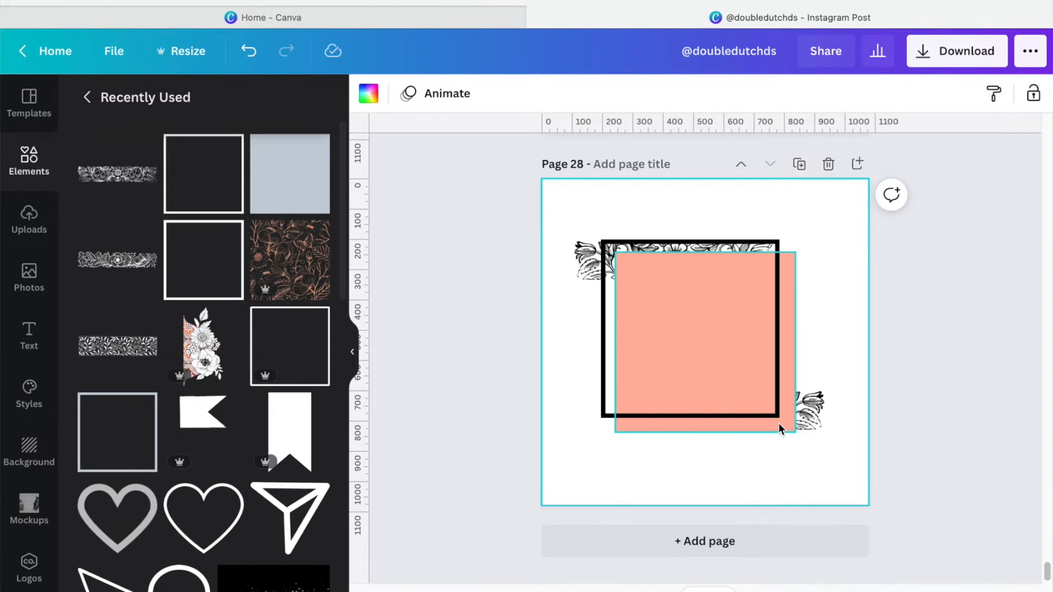
pyautogui.click(815, 419)
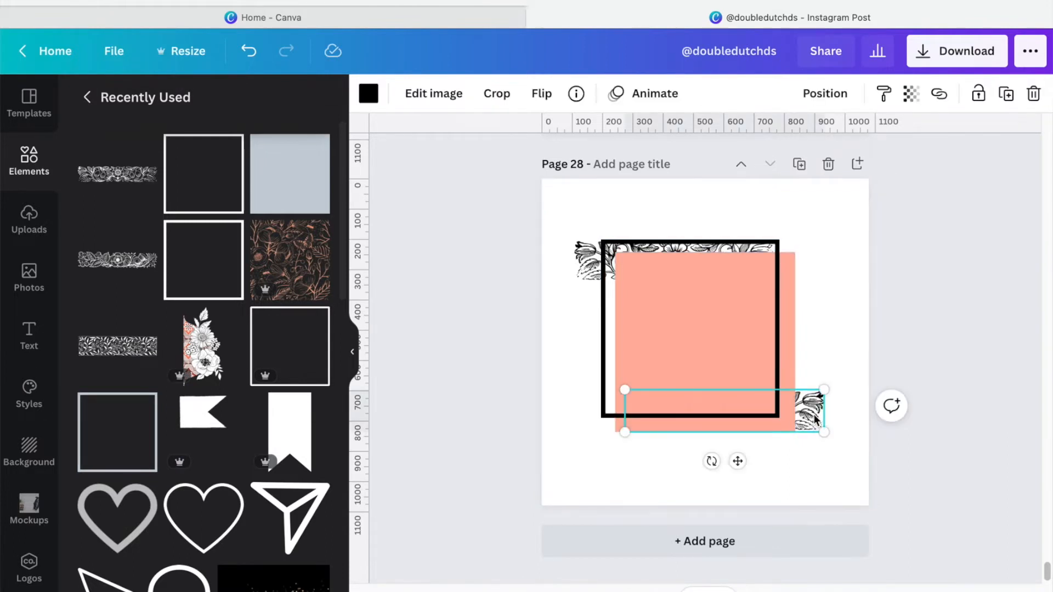
pyautogui.click(503, 94)
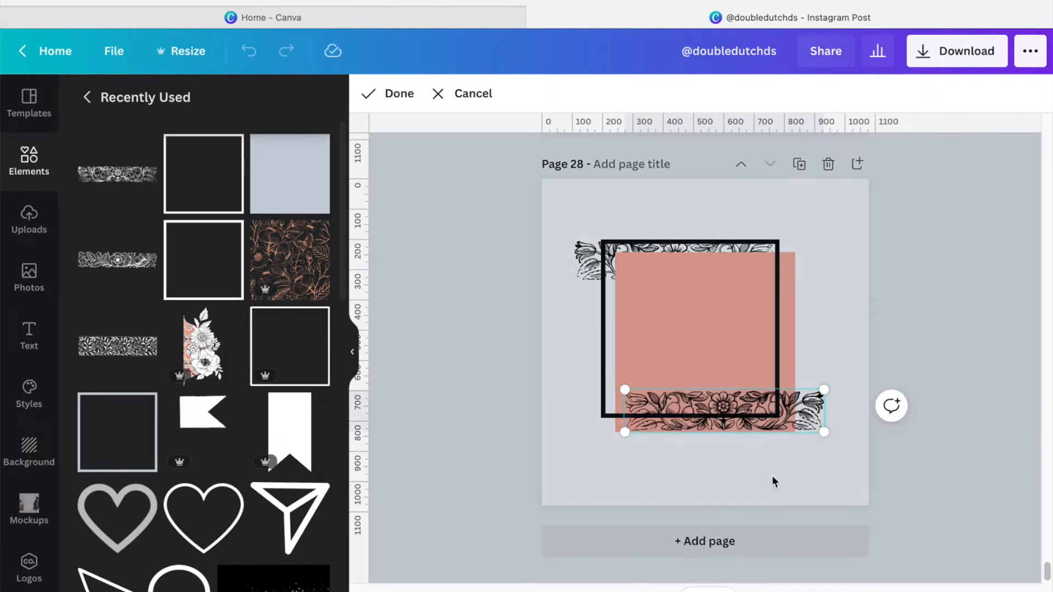
pyautogui.click(828, 343)
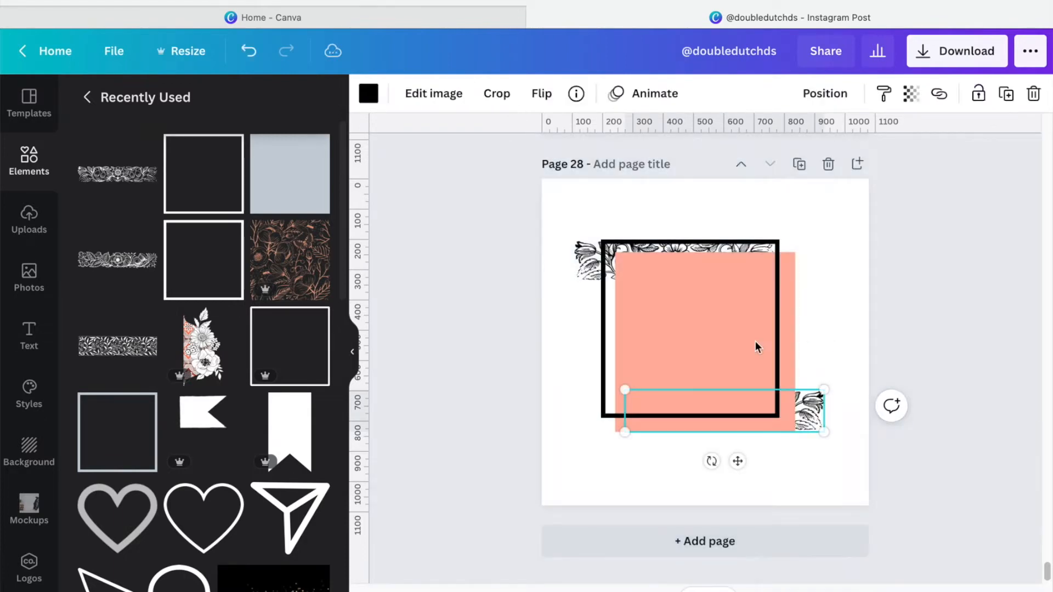
# Add the second floral border and enlarge it to the salmon square's full width along the square's bottom edge
pyautogui.click(121, 265)
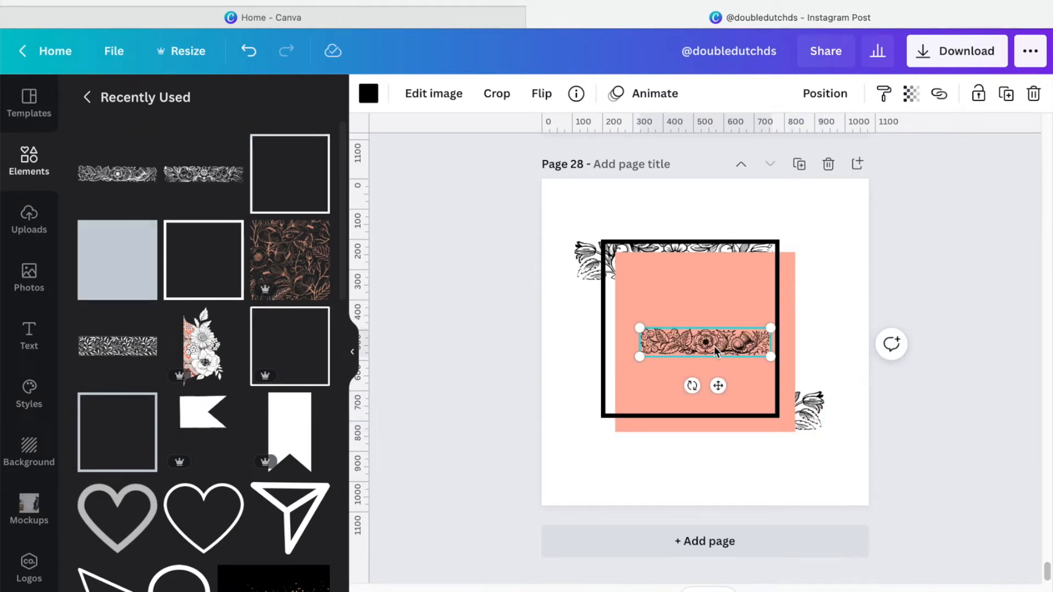
pyautogui.moveTo(713, 344); pyautogui.dragTo(685, 418)
pyautogui.moveTo(748, 433); pyautogui.dragTo(766, 421)
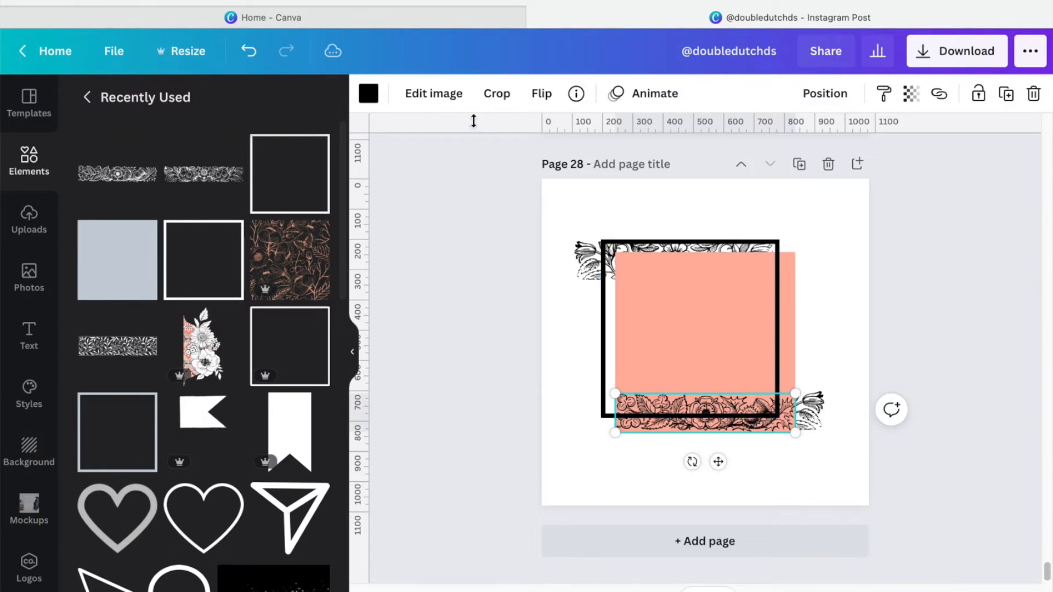
# Crop the new floral border from the top down to the black frame's lower edge and apply the crop
pyautogui.click(510, 103)
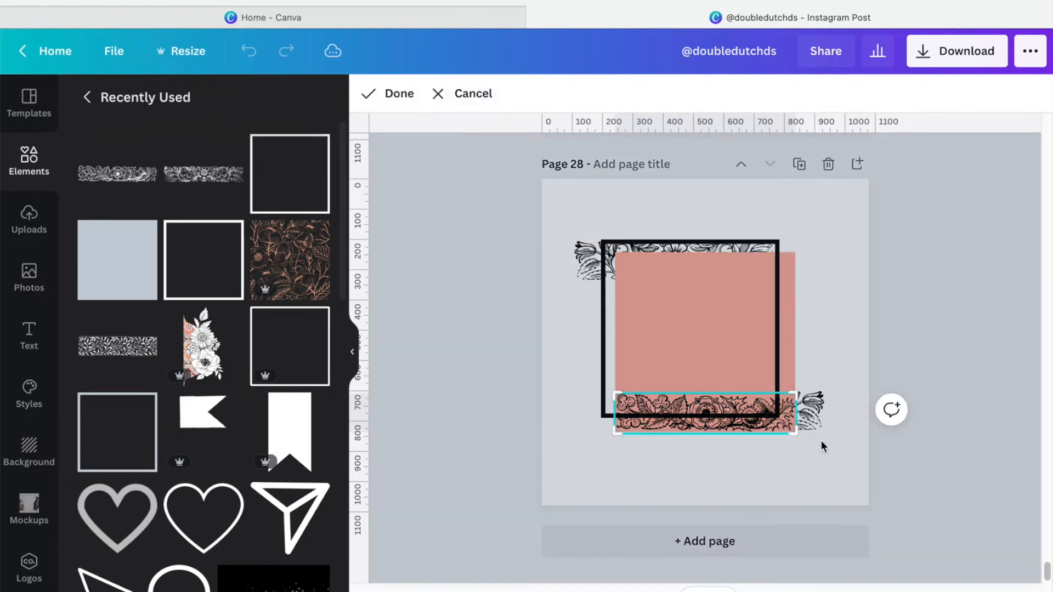
pyautogui.moveTo(791, 392); pyautogui.dragTo(795, 416)
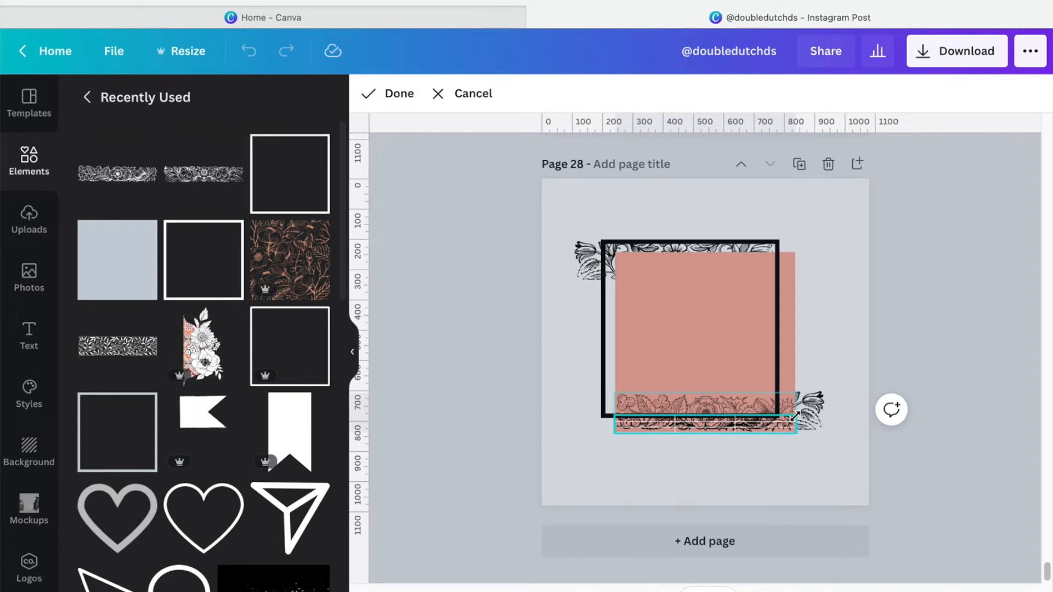
pyautogui.moveTo(794, 416); pyautogui.dragTo(796, 416)
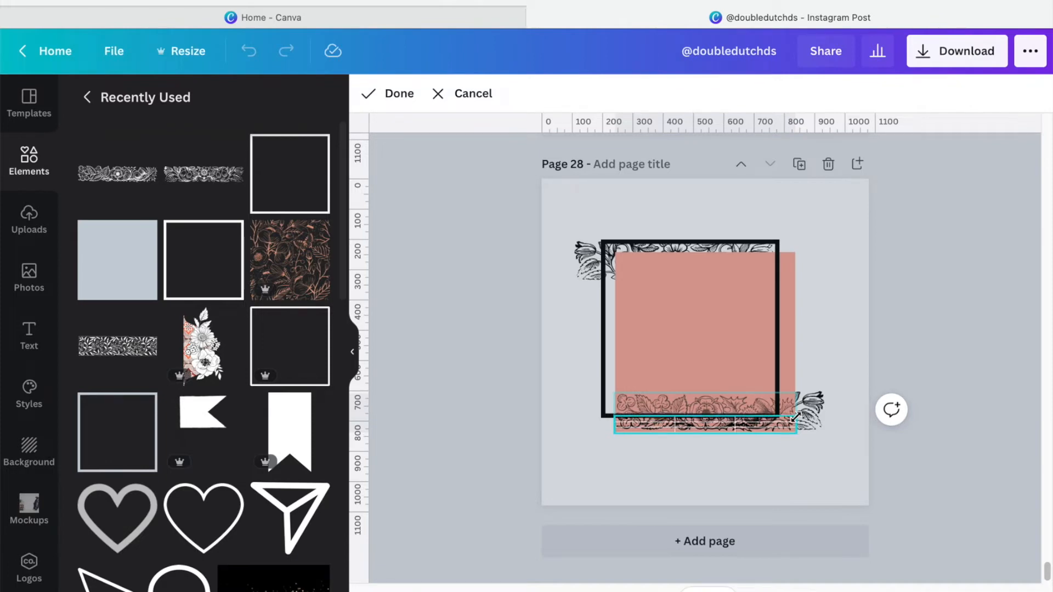
pyautogui.click(832, 459)
pyautogui.click(845, 470)
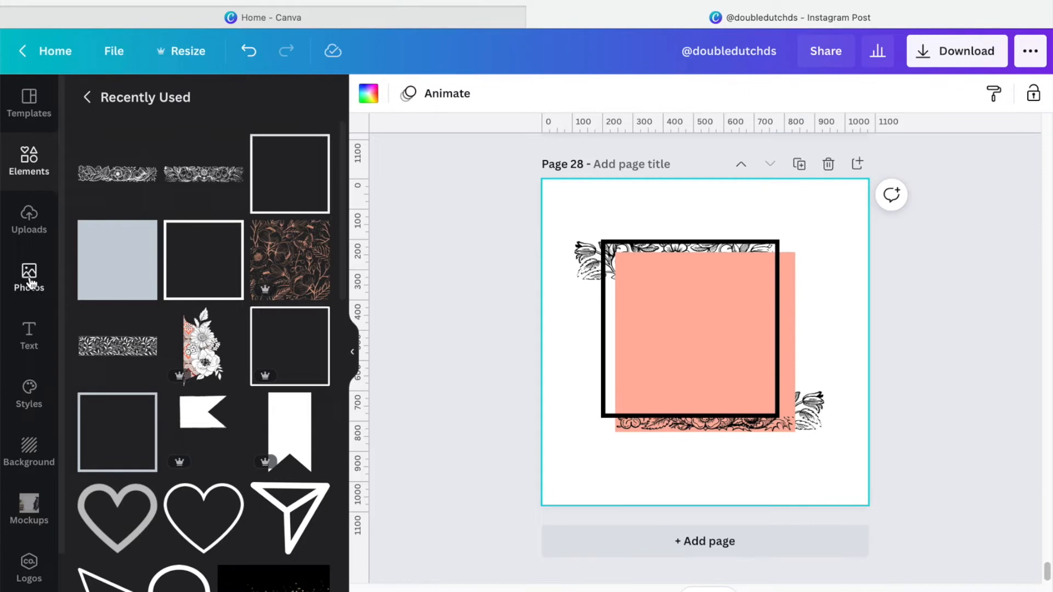
# Add a heading to the design that reads "SMALL BUSINESS"
pyautogui.click(30, 344)
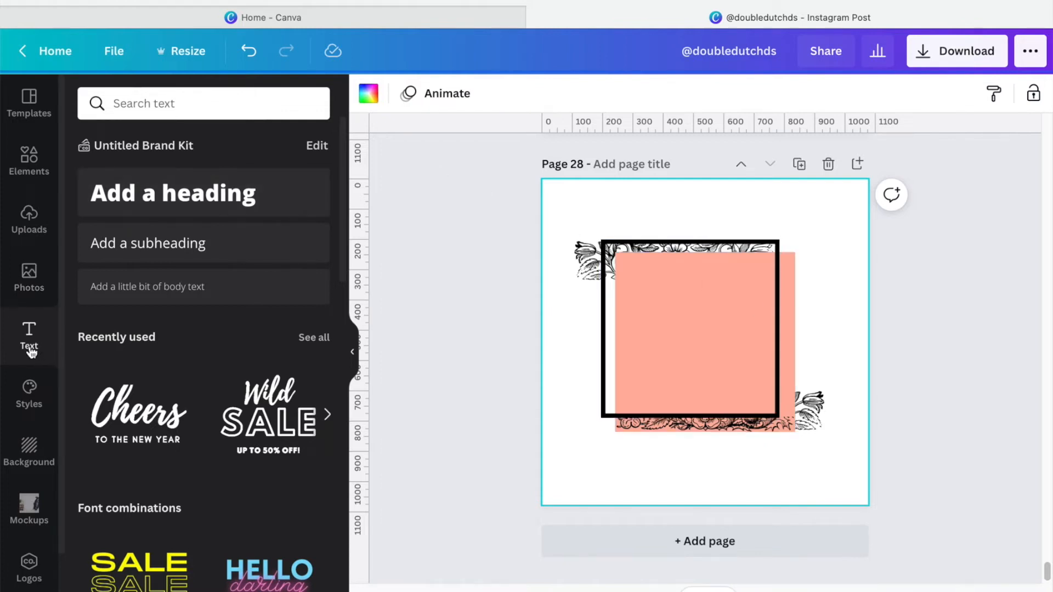
pyautogui.click(185, 201)
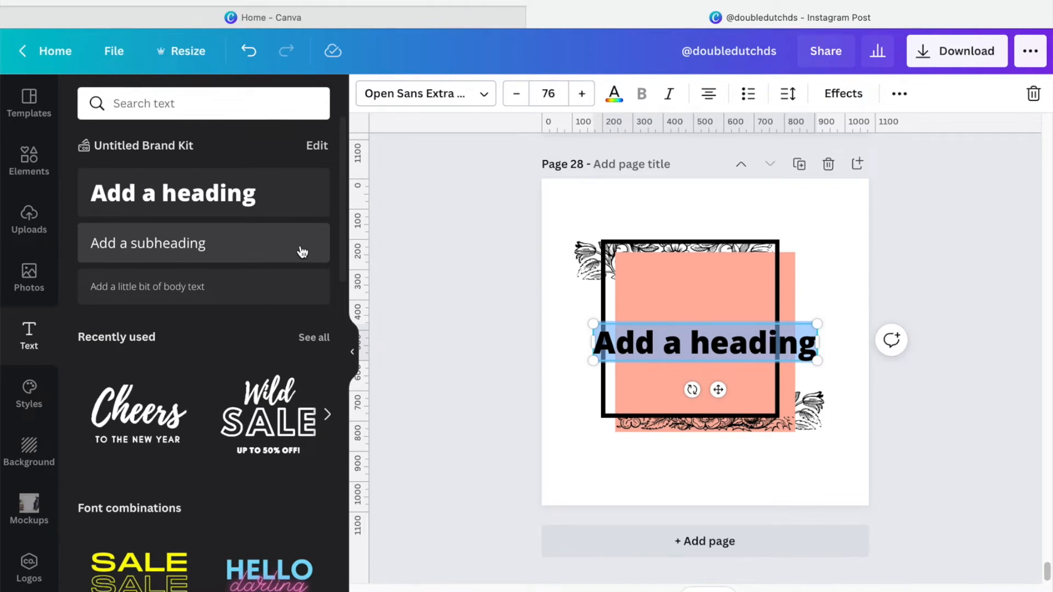
pyautogui.write('sma')
pyautogui.press('BackSpace')
pyautogui.press('BackSpace')
pyautogui.press('BackSpace')
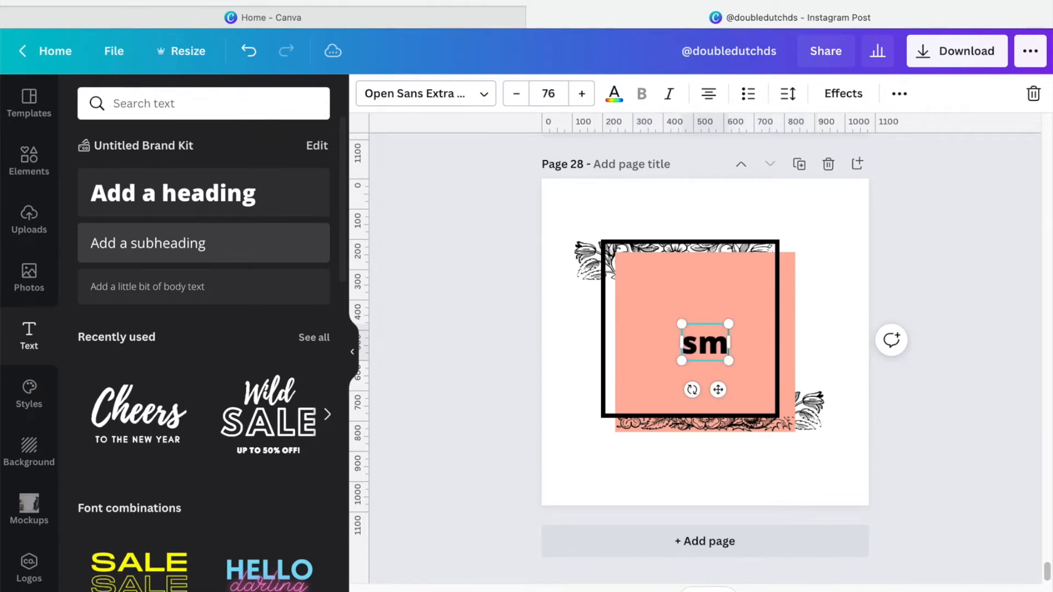
pyautogui.write('smll')
pyautogui.press('BackSpace')
pyautogui.press('BackSpace')
pyautogui.write('all busine')
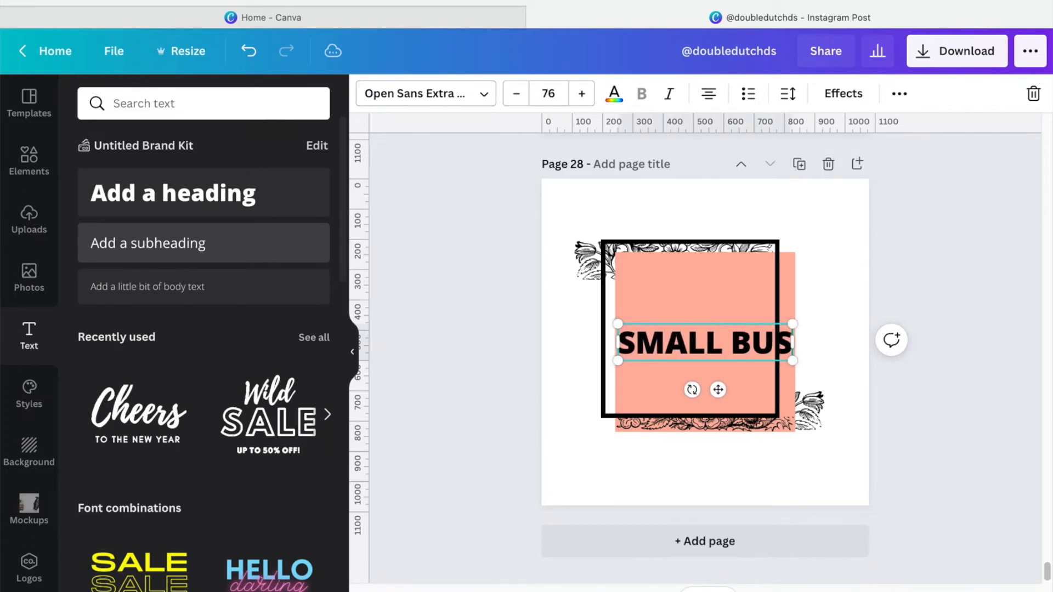
pyautogui.write('ss')
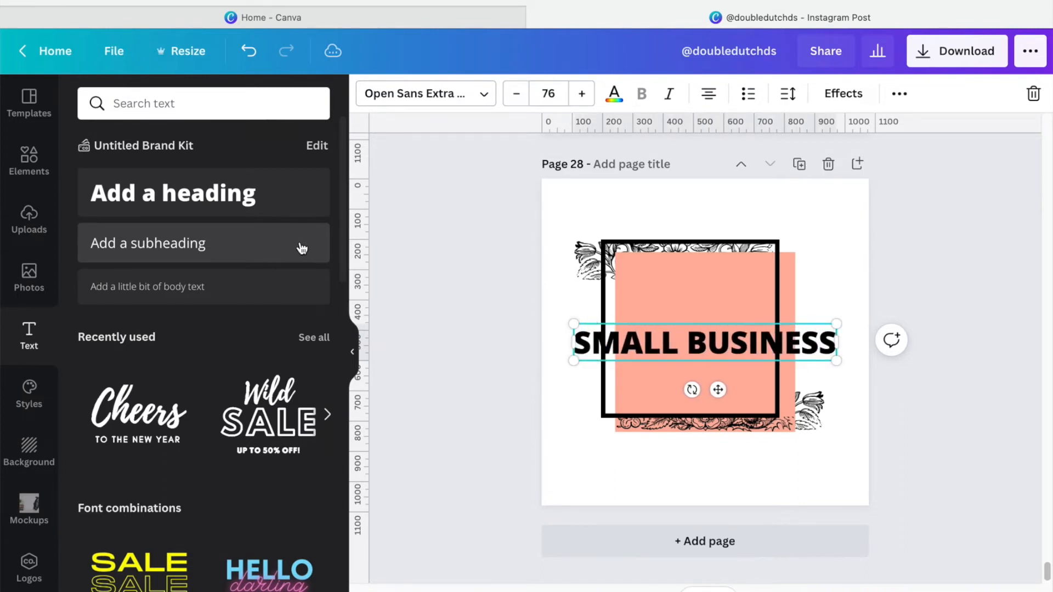
# Shrink the SMALL BUSINESS heading to size 38 and place it inside the frame near the salmon square's upper edge
pyautogui.moveTo(843, 361); pyautogui.dragTo(706, 329)
pyautogui.moveTo(653, 370); pyautogui.dragTo(709, 319)
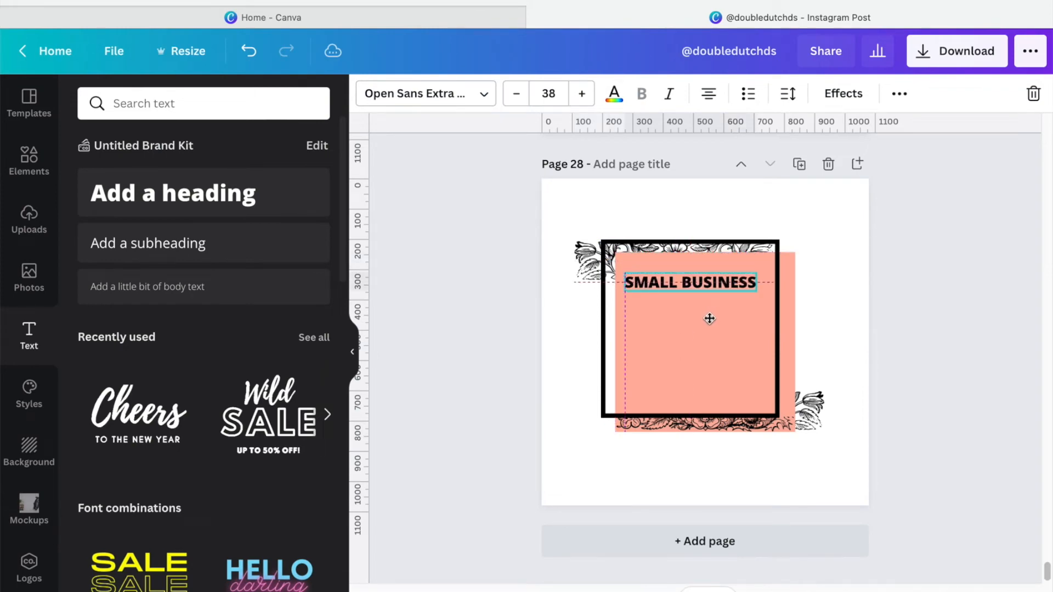
pyautogui.moveTo(709, 319); pyautogui.dragTo(709, 319)
# Add a second heading directly beneath SMALL BUSINESS that reads "OWN"
pyautogui.click(291, 195)
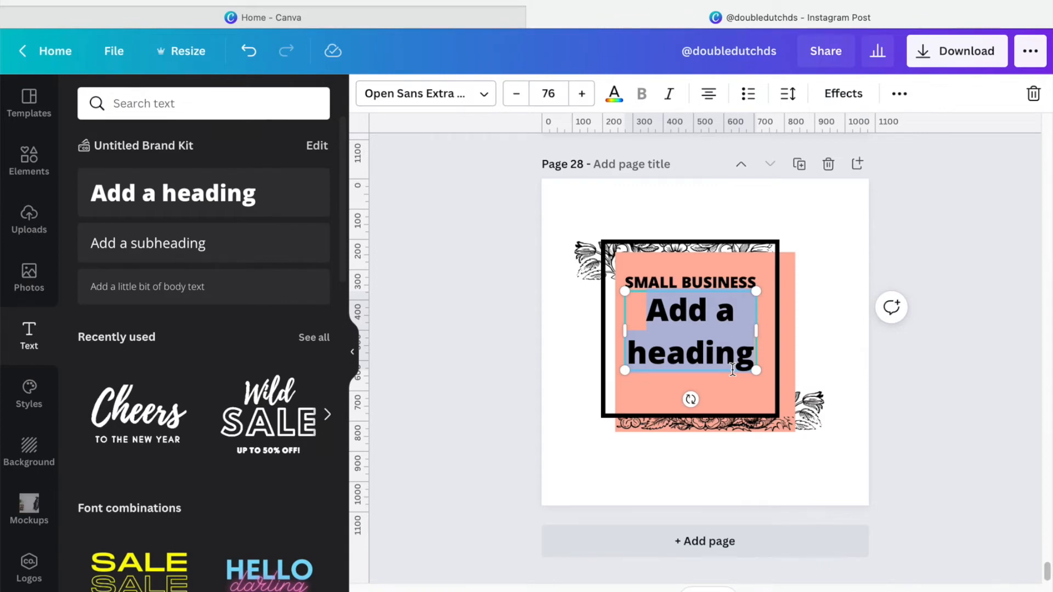
pyautogui.write('OWN')
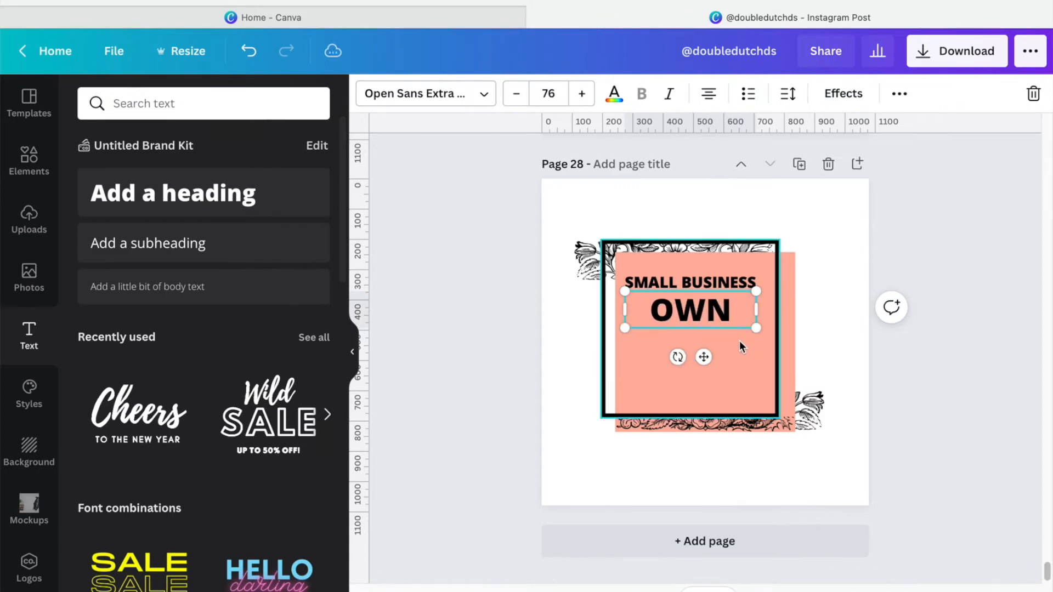
pyautogui.click(732, 356)
# Find the Peace Sans font and apply it to the OWN heading
pyautogui.click(707, 314)
pyautogui.click(480, 99)
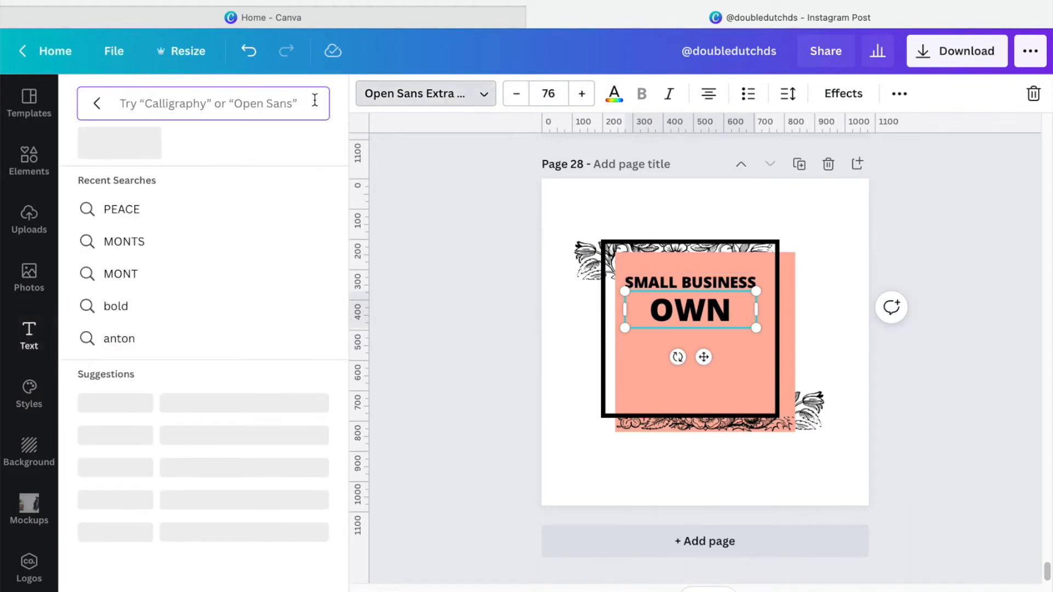
pyautogui.write('PEAE')
pyautogui.press('BackSpace')
pyautogui.write('CE SANE')
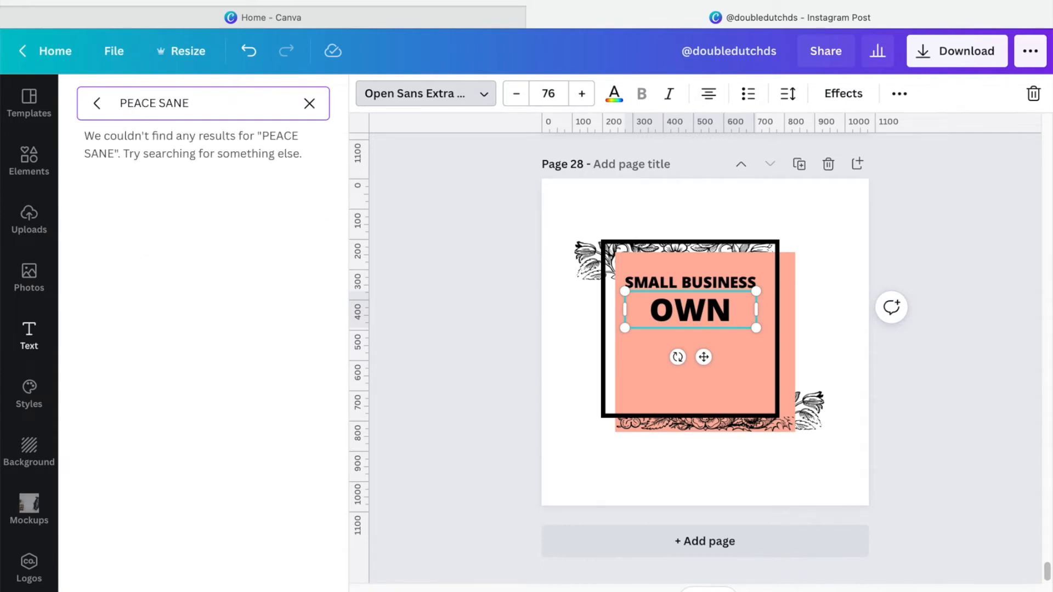
pyautogui.press('BackSpace')
pyautogui.write('SANS')
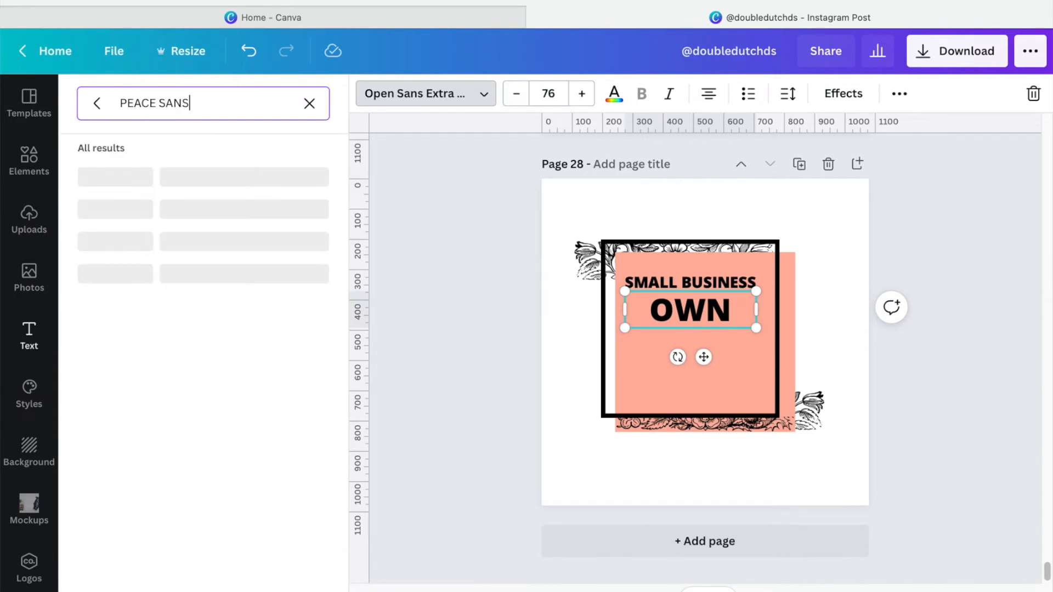
pyautogui.click(158, 181)
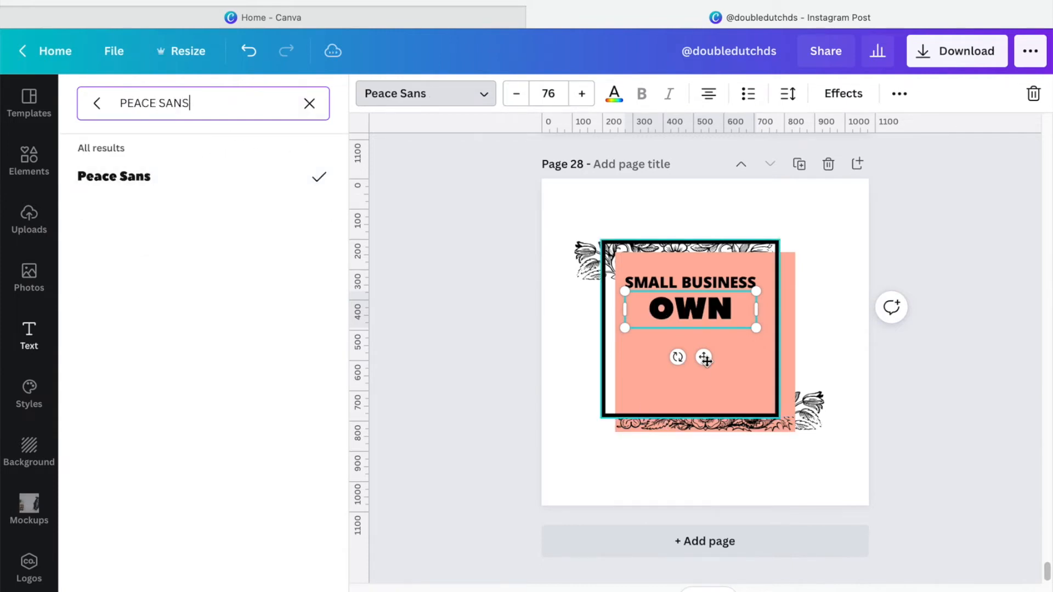
# Enlarge the OWN heading to size 152 so it fills the frame's width, positioned just below SMALL BUSINESS
pyautogui.moveTo(755, 328); pyautogui.dragTo(878, 422)
pyautogui.moveTo(716, 325); pyautogui.dragTo(653, 317)
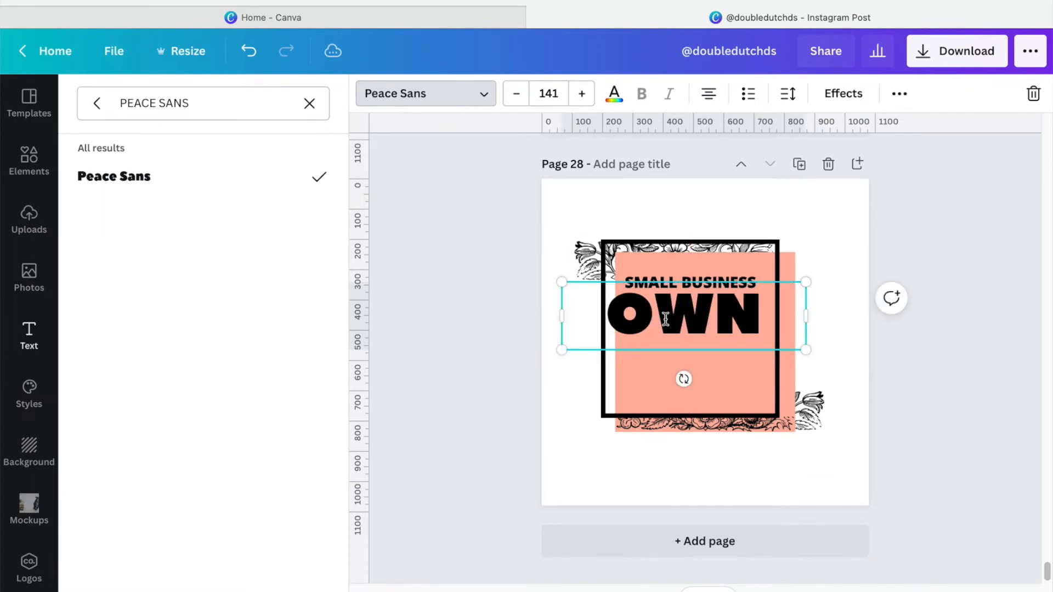
pyautogui.moveTo(804, 350); pyautogui.dragTo(821, 363)
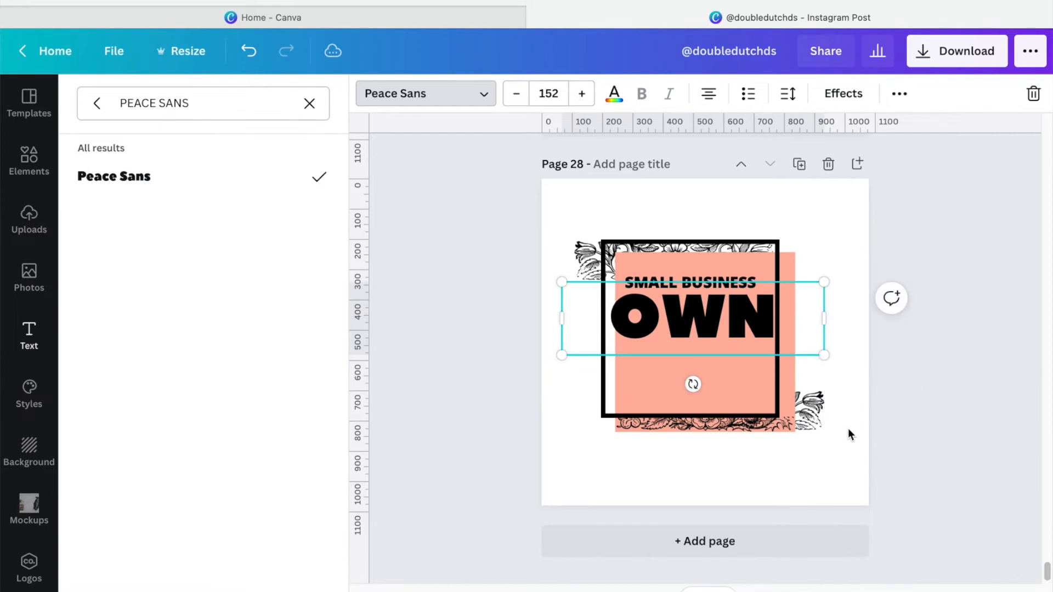
pyautogui.click(837, 400)
# Duplicate the OWN heading, place the copy below it and change its text to "HER"
pyautogui.click(718, 321)
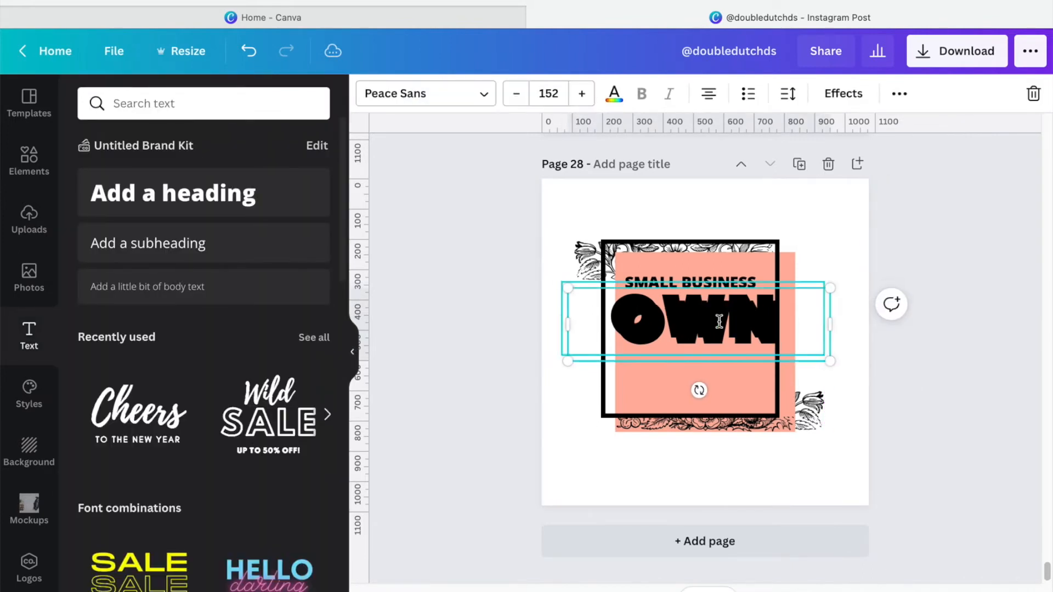
pyautogui.hotkey('ctrl', 'd')
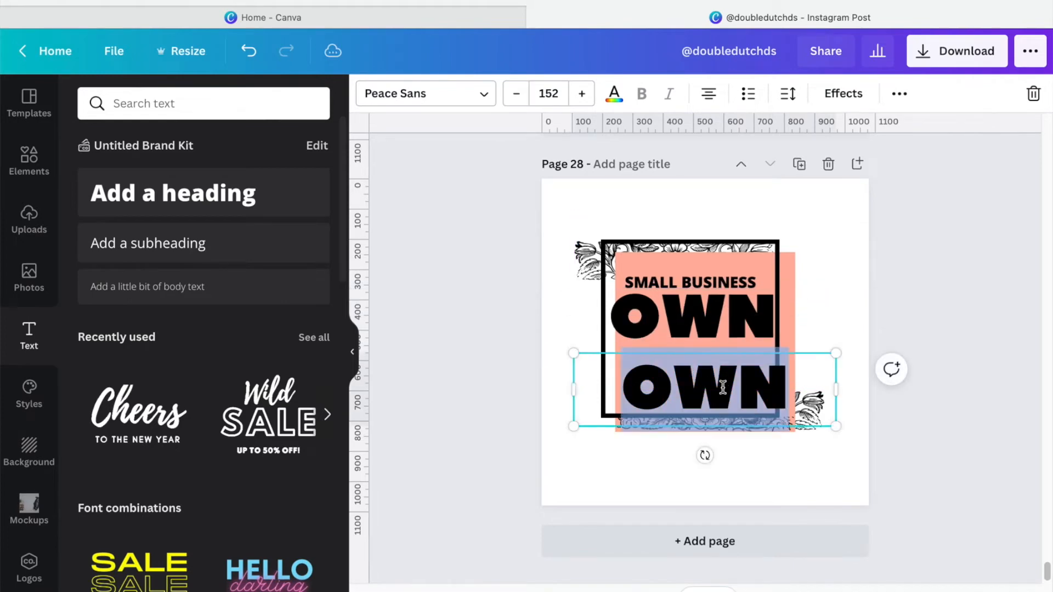
pyautogui.write('HER')
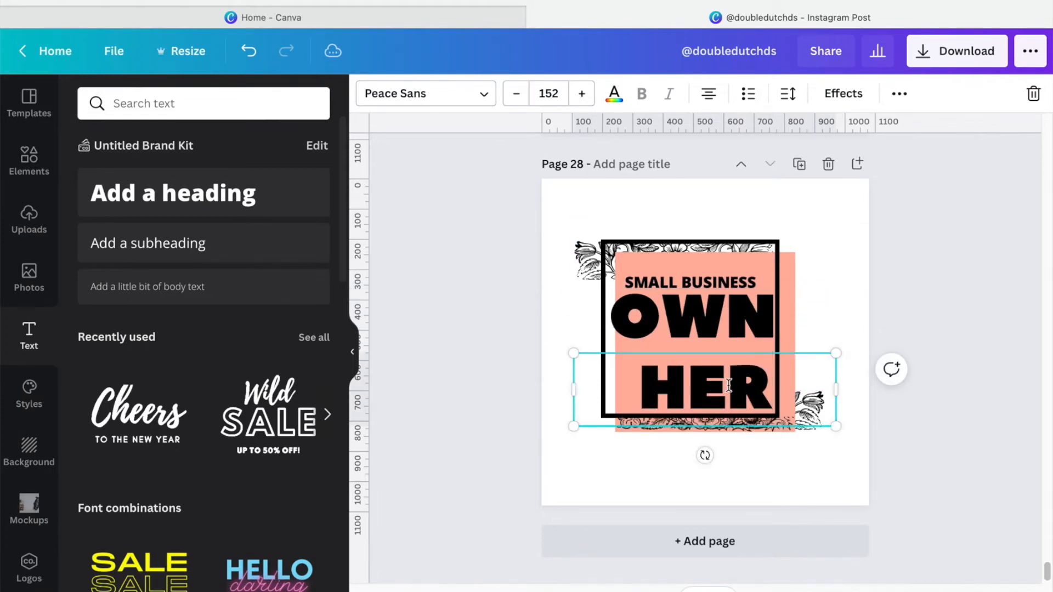
pyautogui.click(836, 331)
# Move HER up directly beneath OWN and nudge it sideways to line up with OWN's left edge
pyautogui.click(730, 376)
pyautogui.moveTo(724, 375); pyautogui.dragTo(692, 351)
pyautogui.press('Right')
pyautogui.press('Right')
pyautogui.press('Right')
pyautogui.press('Right')
pyautogui.press('Right')
pyautogui.press('Right')
pyautogui.press('Right')
pyautogui.press('Right')
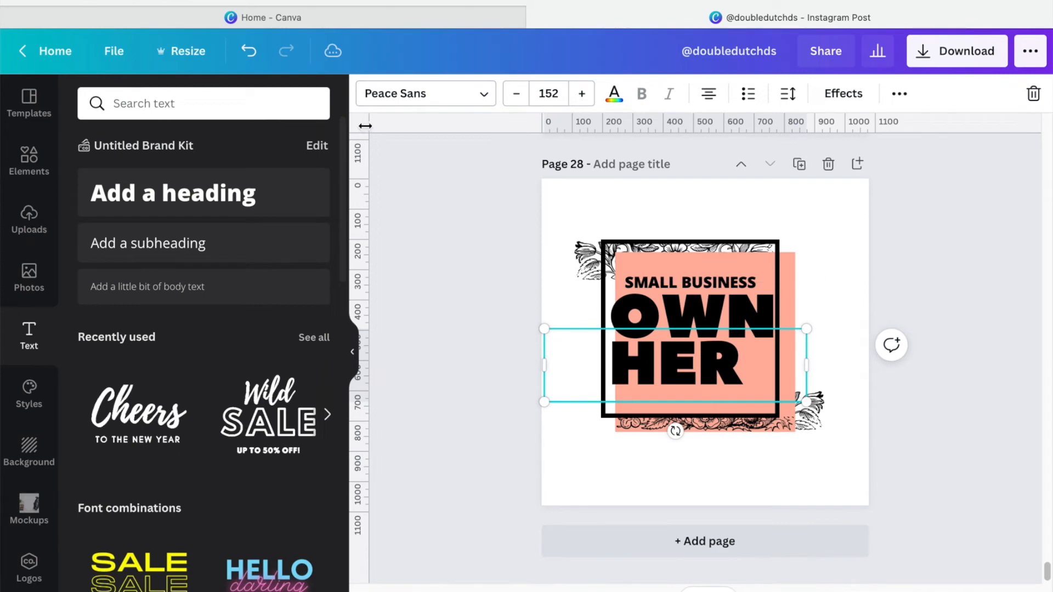
# Align HER's left edge with OWN using a temporary vertical guide, and remove the guide when done
pyautogui.moveTo(365, 126)
pyautogui.mouseDown()
pyautogui.moveTo(559, 207)
pyautogui.moveTo(611, 209)
pyautogui.mouseUp()
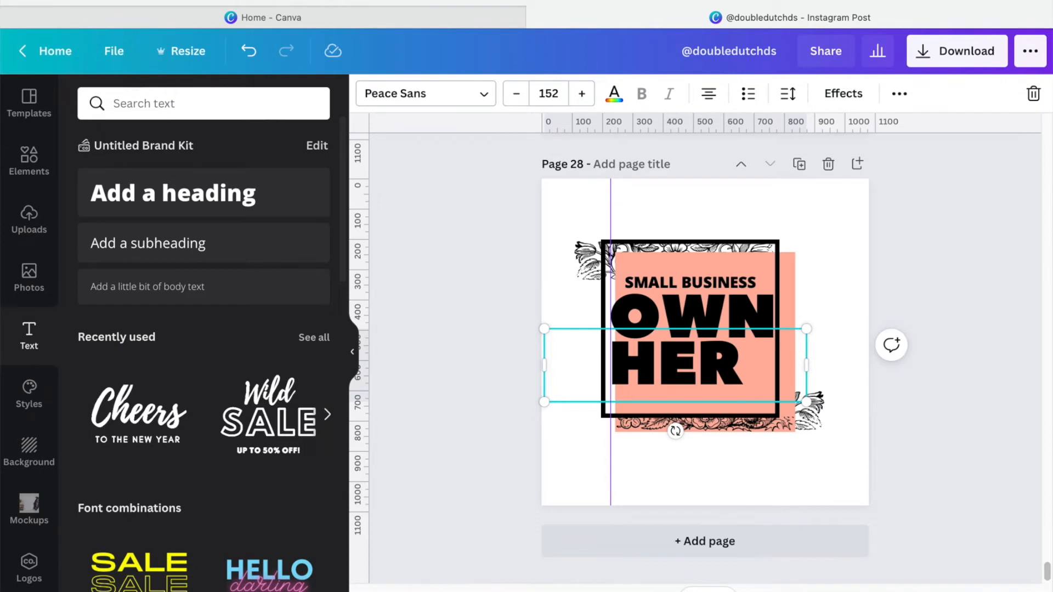
pyautogui.click(655, 214)
pyautogui.click(684, 378)
pyautogui.moveTo(685, 378); pyautogui.dragTo(684, 379)
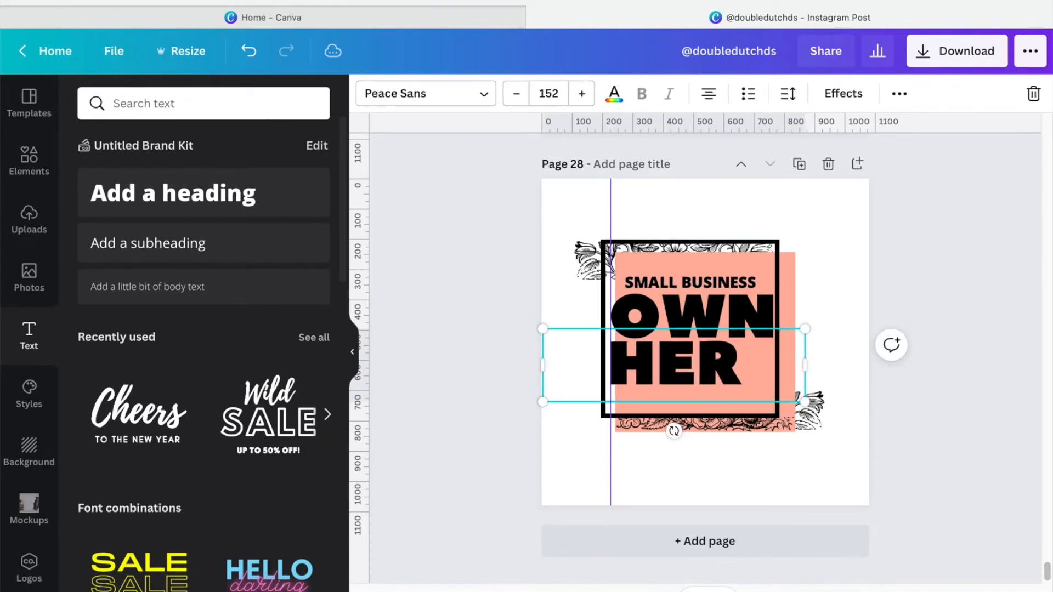
pyautogui.moveTo(610, 201); pyautogui.dragTo(515, 183)
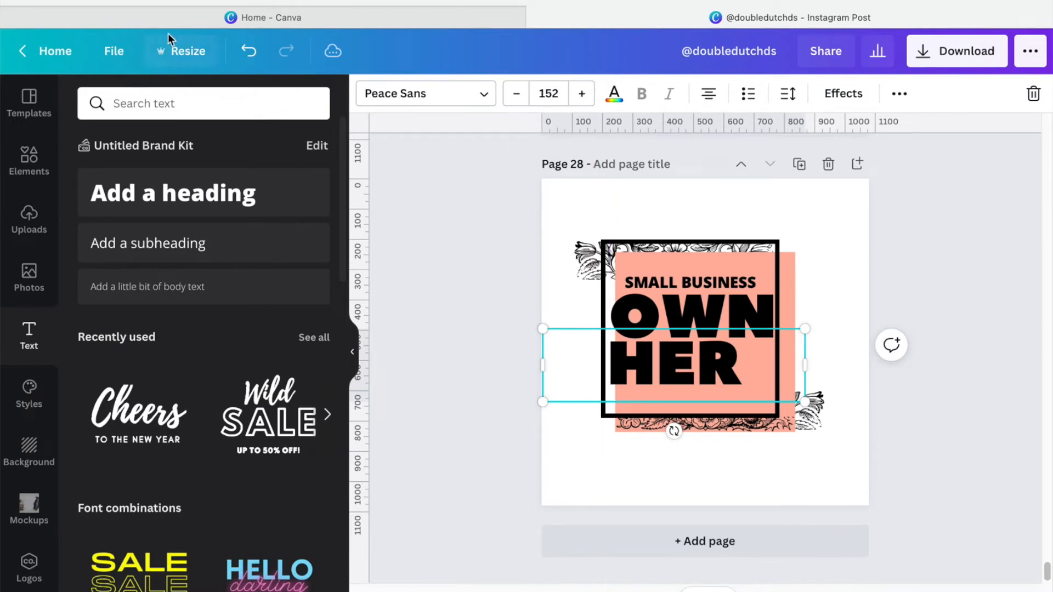
# Check the file options for displaying rulers and guides, and look at the horizontal ruler
pyautogui.click(128, 56)
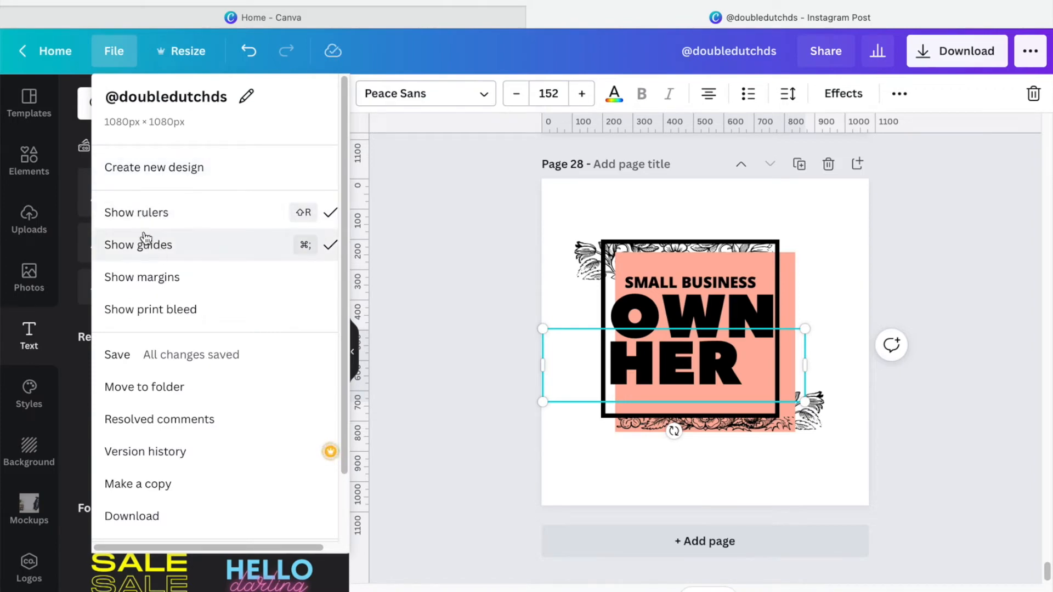
pyautogui.click(677, 491)
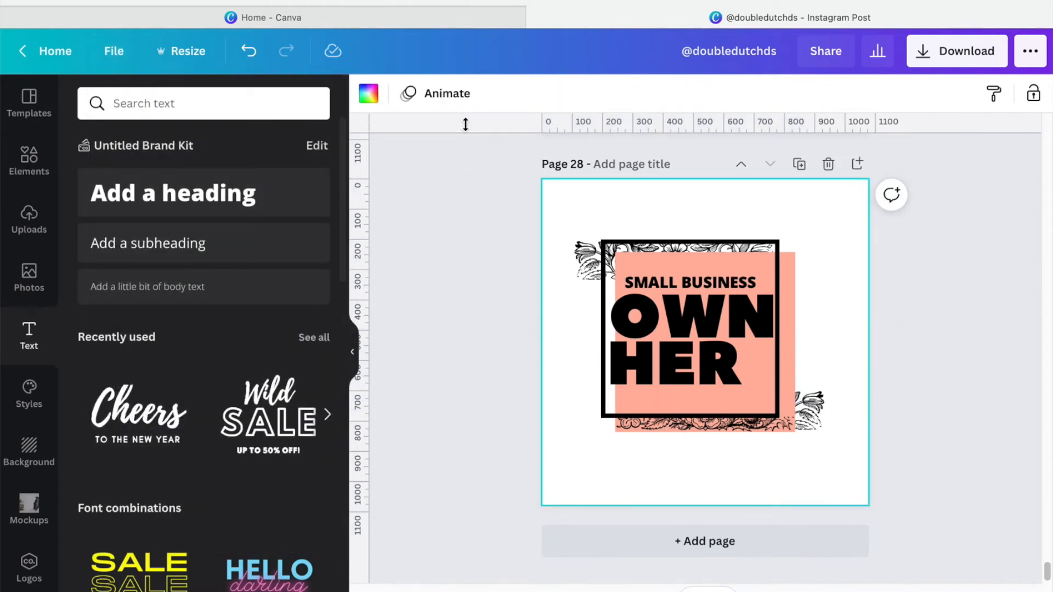
pyautogui.moveTo(461, 120); pyautogui.dragTo(477, 155)
# Change the SMALL BUSINESS heading's font to Montserrat Extra-Bold
pyautogui.click(686, 273)
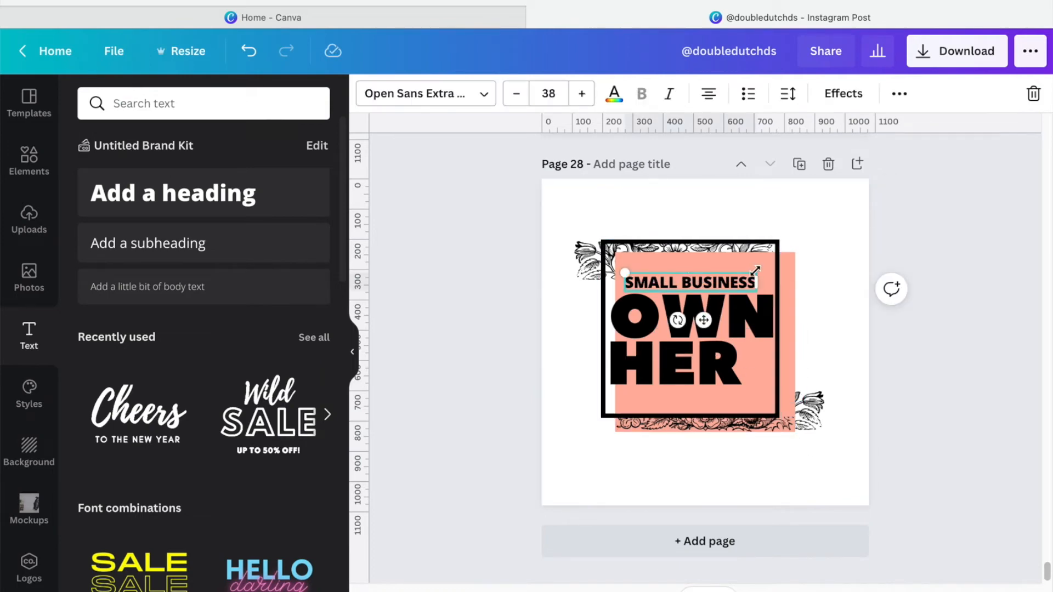
pyautogui.click(442, 92)
pyautogui.click(309, 103)
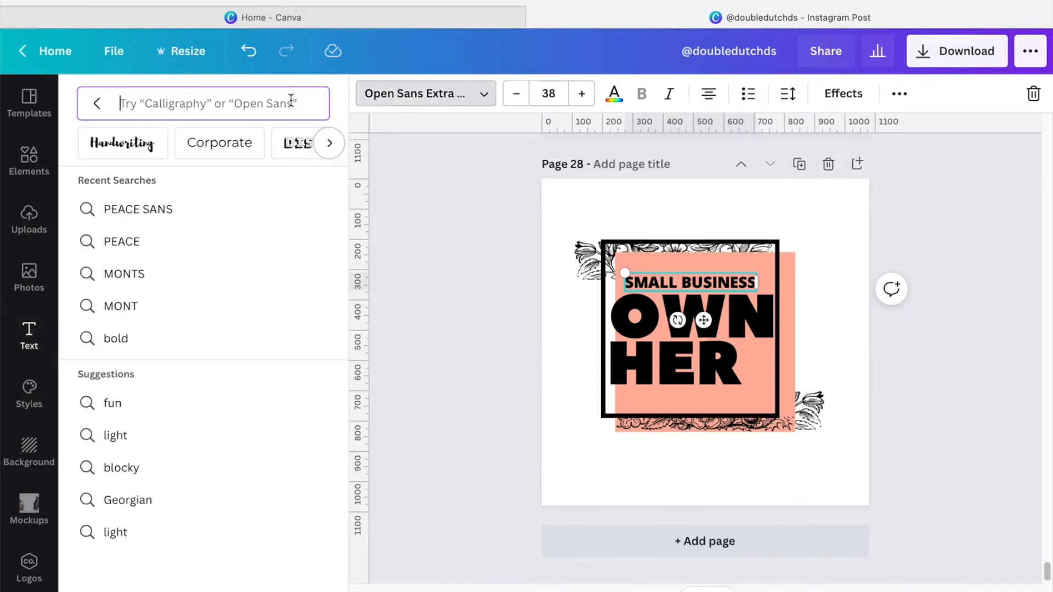
pyautogui.write('MONT')
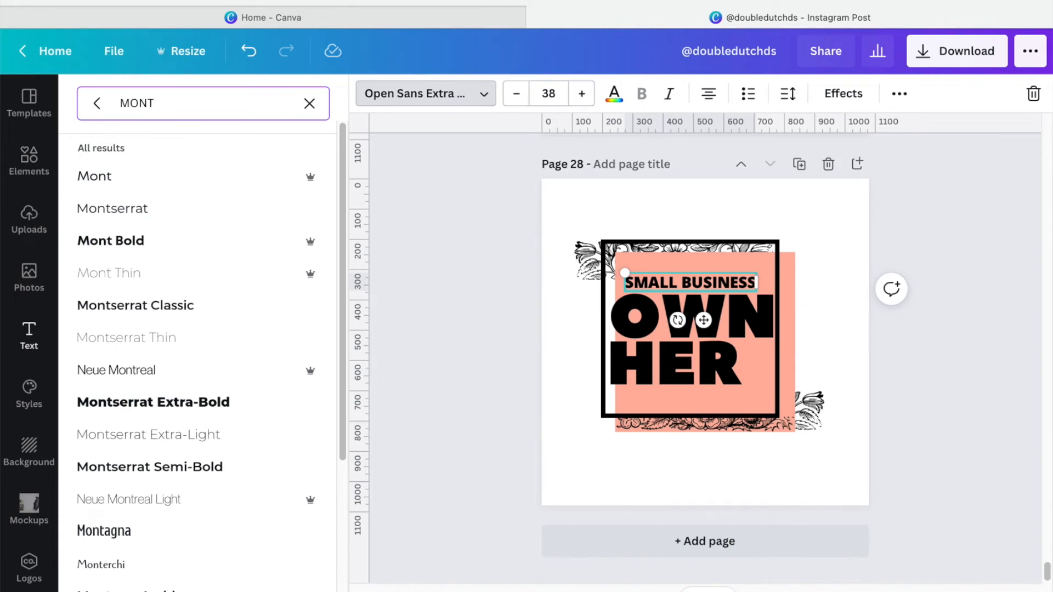
pyautogui.click(219, 406)
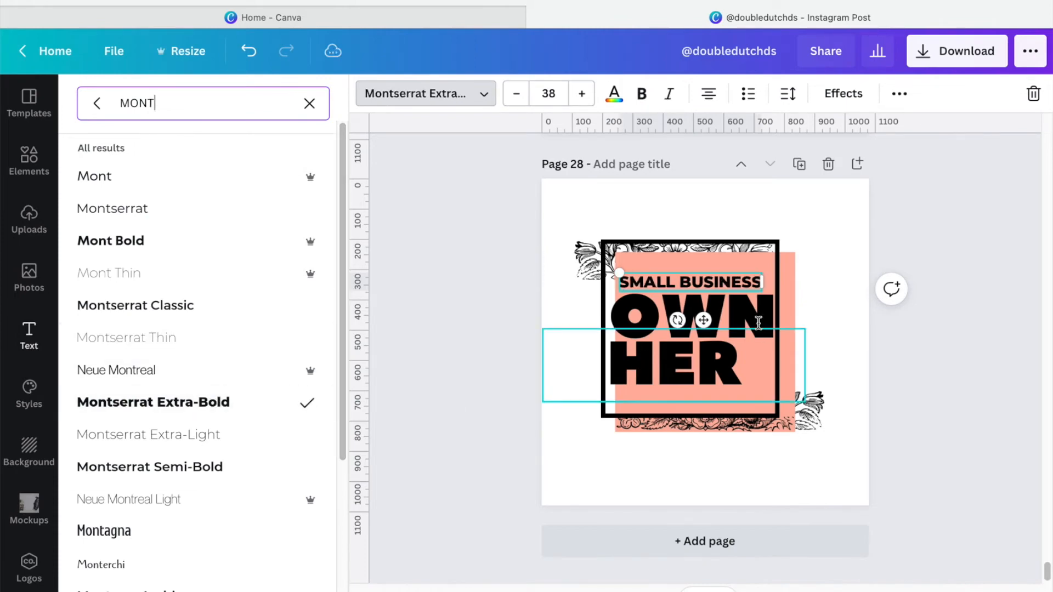
# Enlarge SMALL BUSINESS to size 41.2 to reach OWN's right edge and shift it slightly left
pyautogui.moveTo(766, 296); pyautogui.dragTo(773, 304)
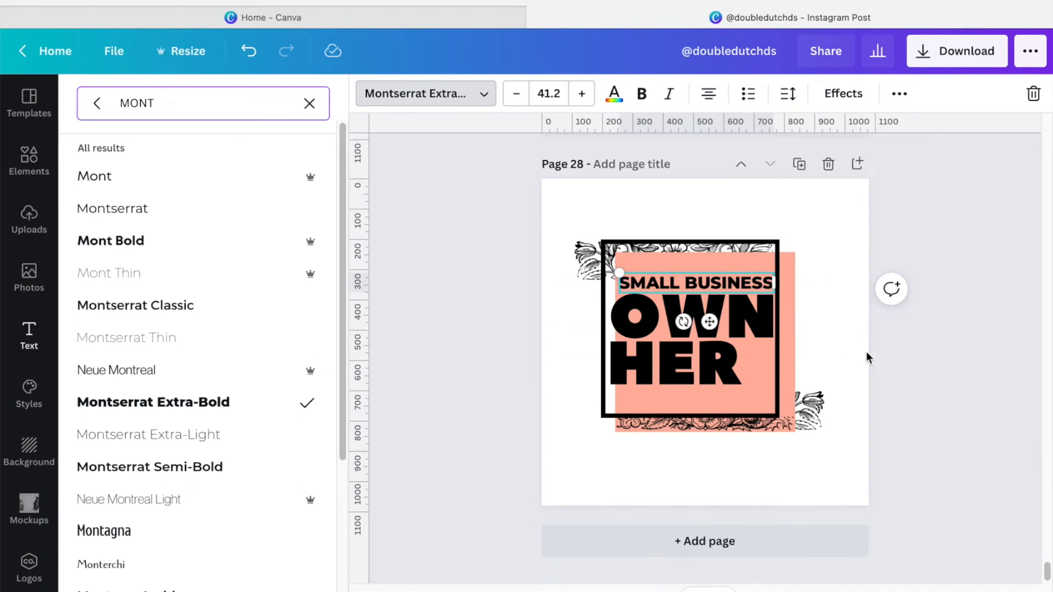
pyautogui.click(825, 338)
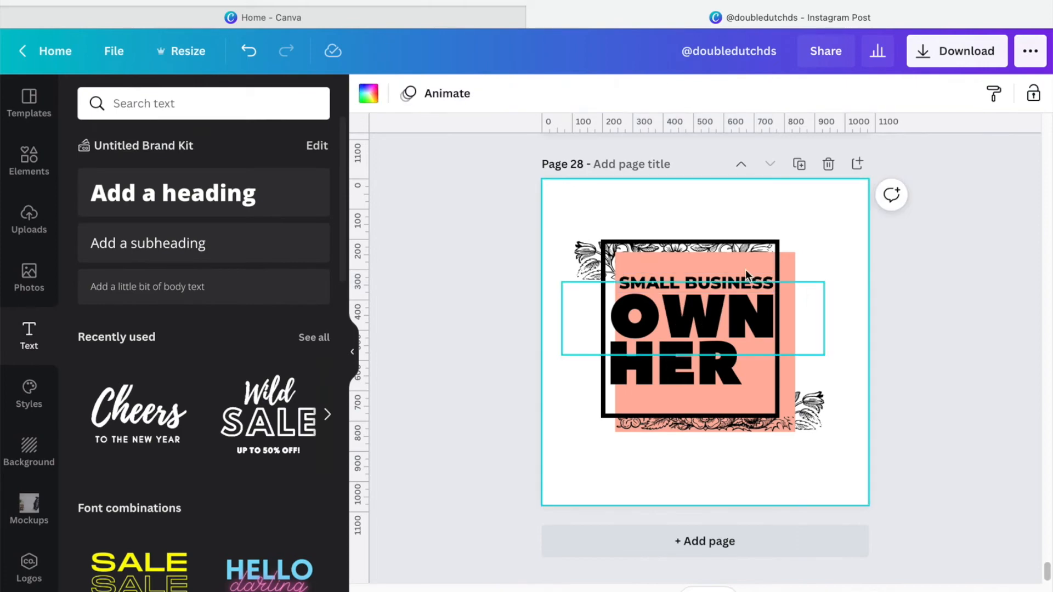
pyautogui.click(724, 253)
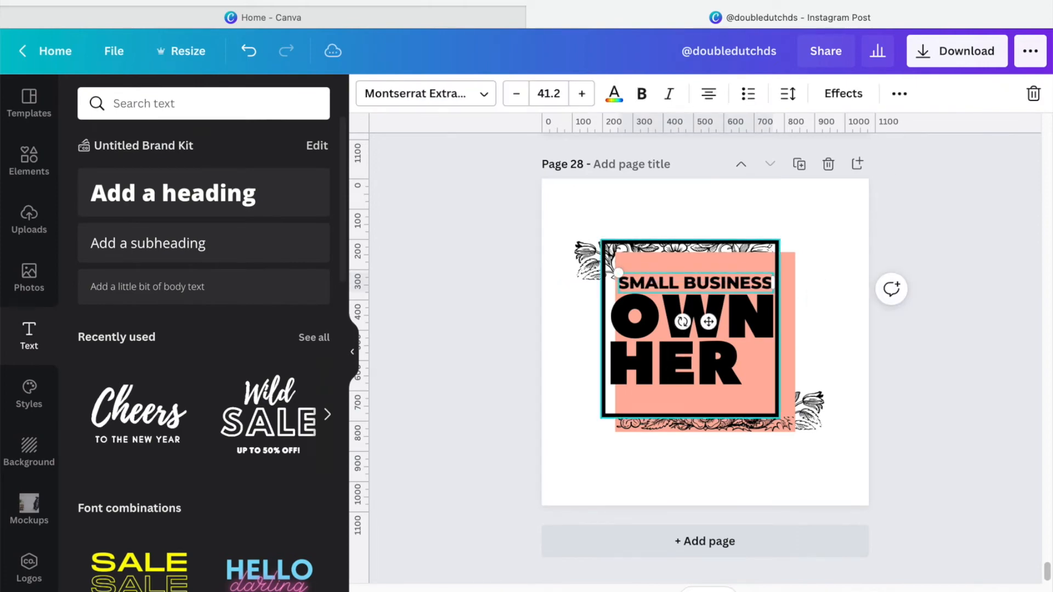
pyautogui.click(811, 241)
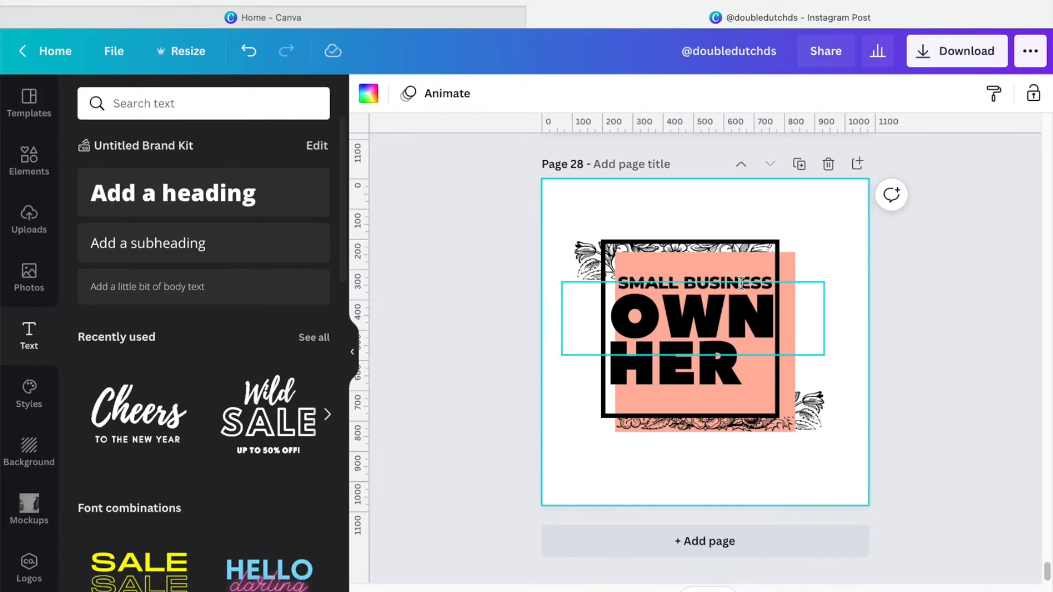
# Nudge HER slightly to the right to fine-tune its left alignment with OWN
pyautogui.click(703, 351)
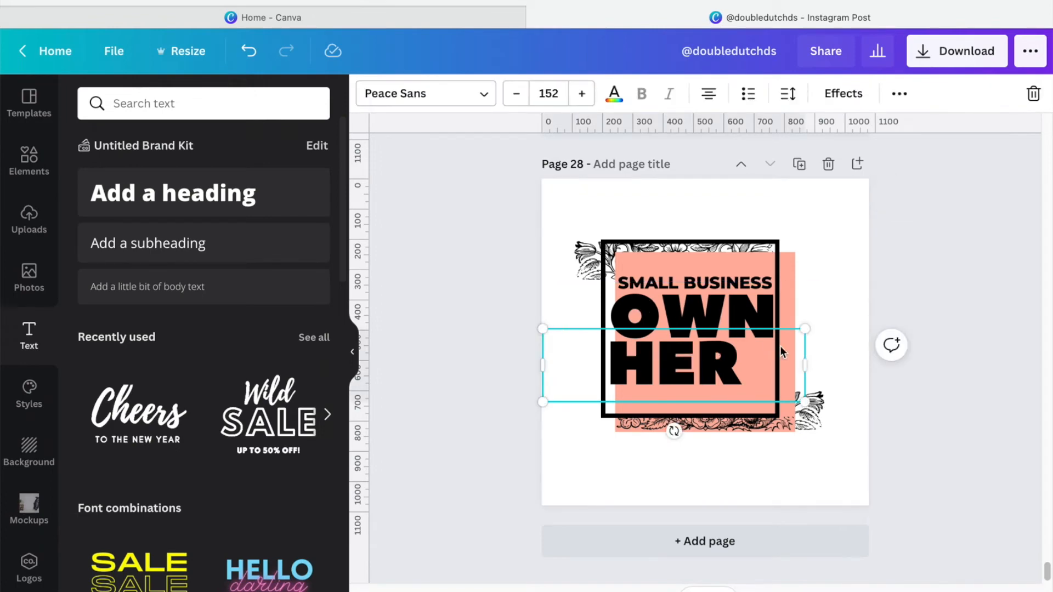
pyautogui.press('Right')
pyautogui.press('Right')
pyautogui.press('Right')
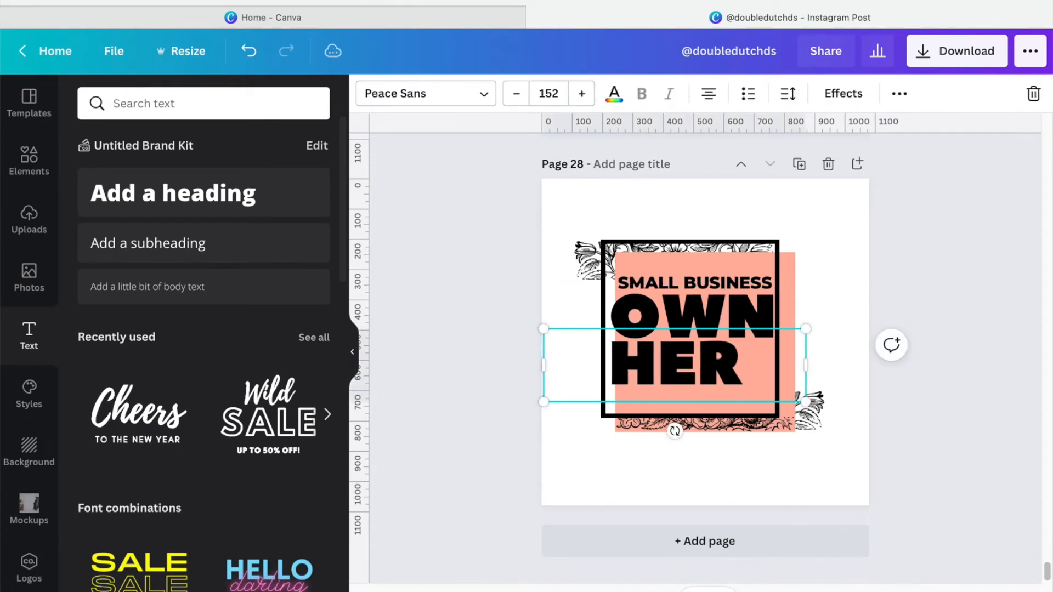
pyautogui.press('Right')
pyautogui.press('Right')
pyautogui.press('Right')
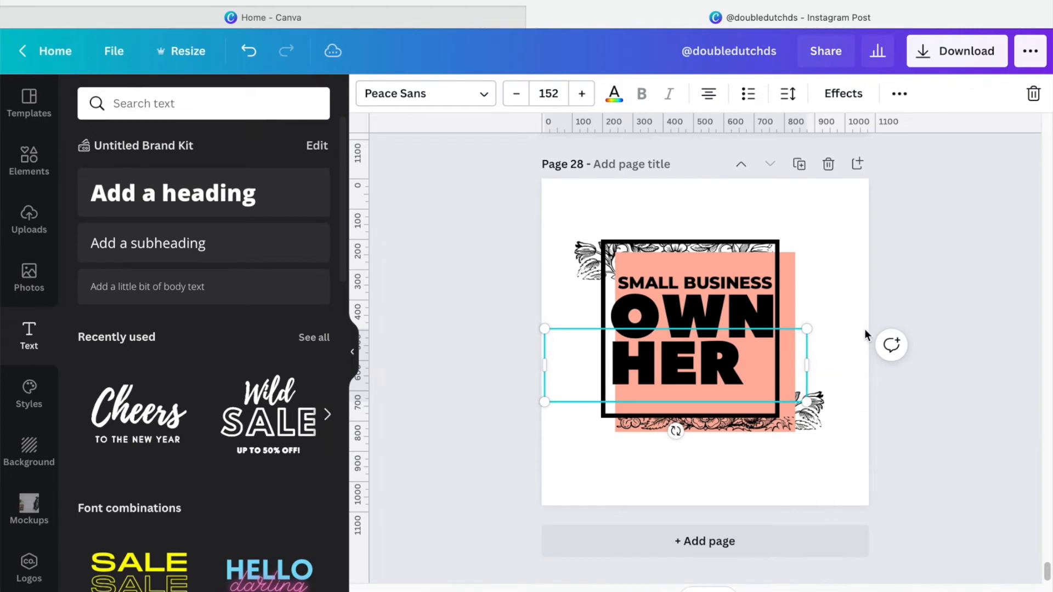
pyautogui.click(796, 247)
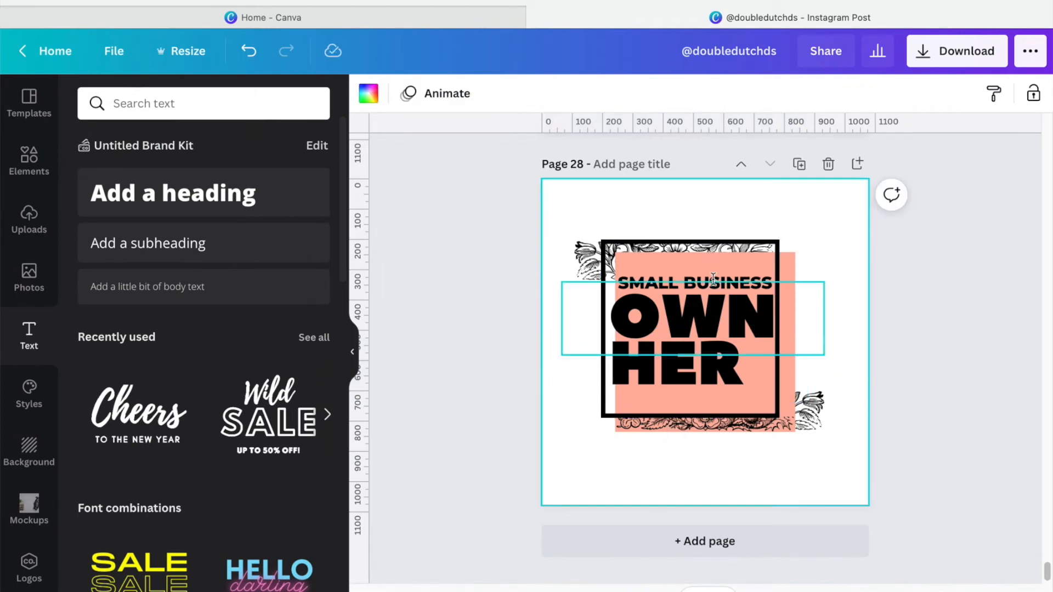
# Move SMALL BUSINESS, OWN and HER together slightly down to center the lettering vertically inside the black frame
pyautogui.click(713, 281)
pyautogui.click(716, 280)
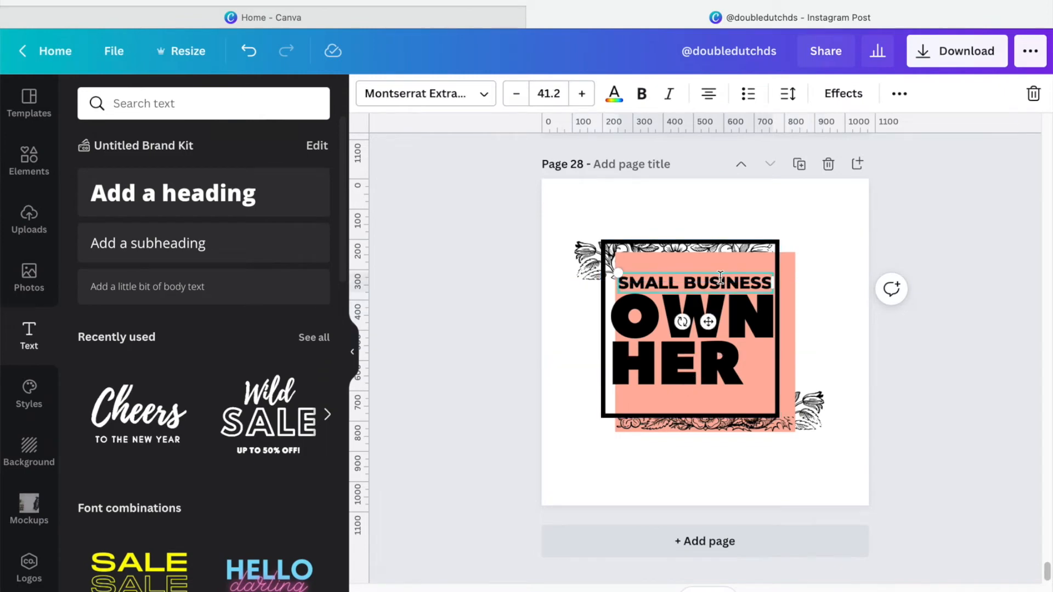
pyautogui.keyDown('shift'); pyautogui.click(740, 327); pyautogui.keyUp('shift')
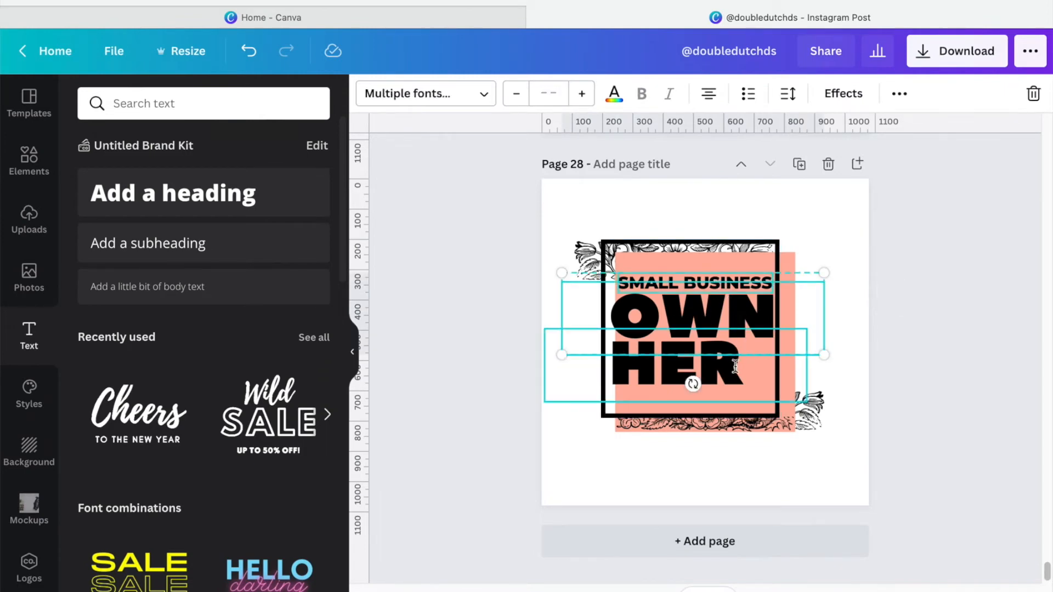
pyautogui.keyDown('shift'); pyautogui.click(736, 366); pyautogui.keyUp('shift')
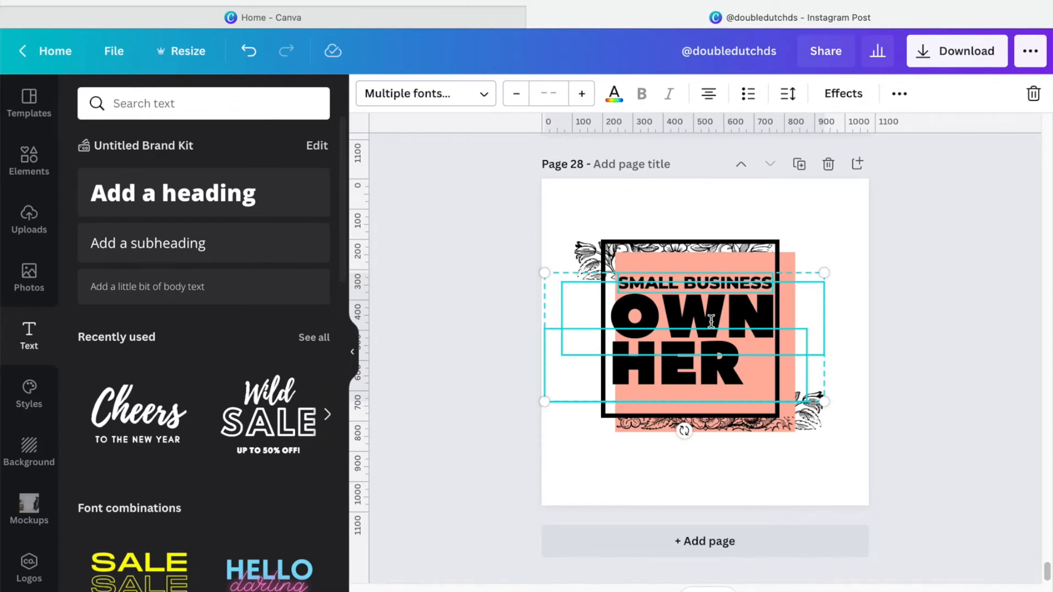
pyautogui.moveTo(712, 324); pyautogui.dragTo(712, 327)
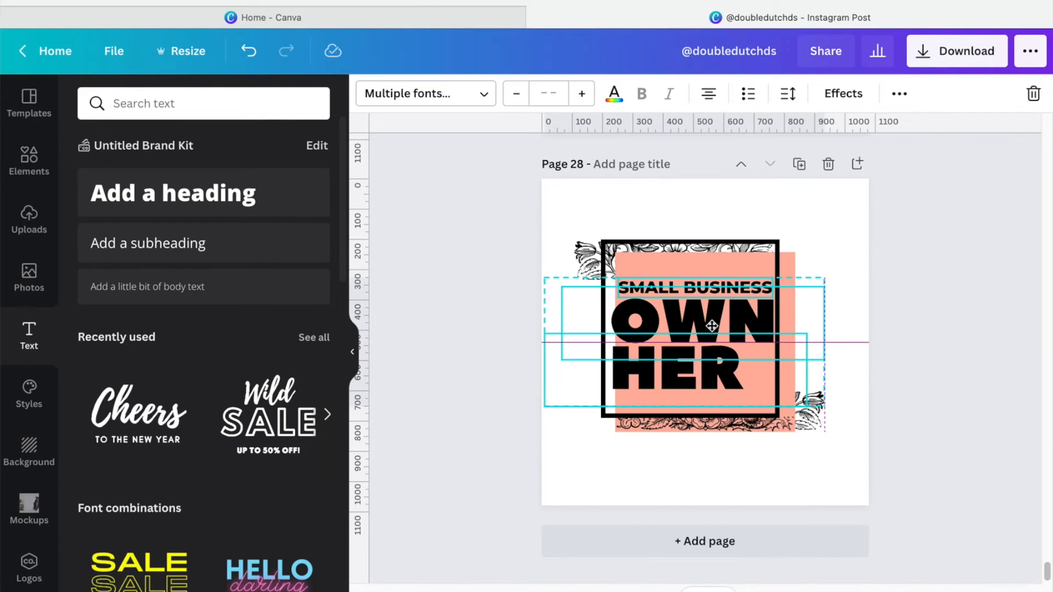
pyautogui.moveTo(712, 326); pyautogui.dragTo(712, 325)
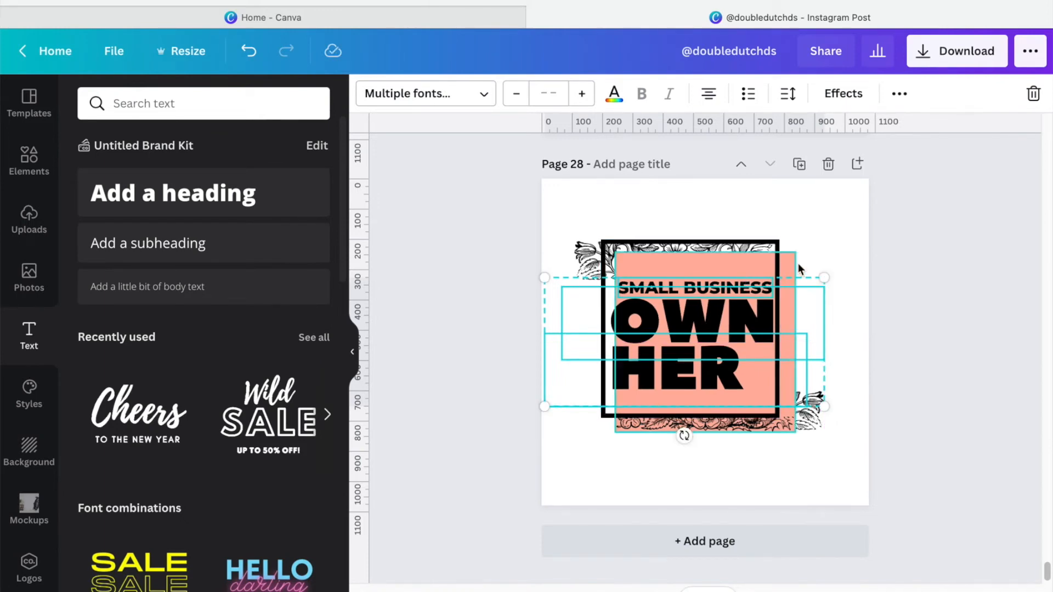
pyautogui.click(830, 248)
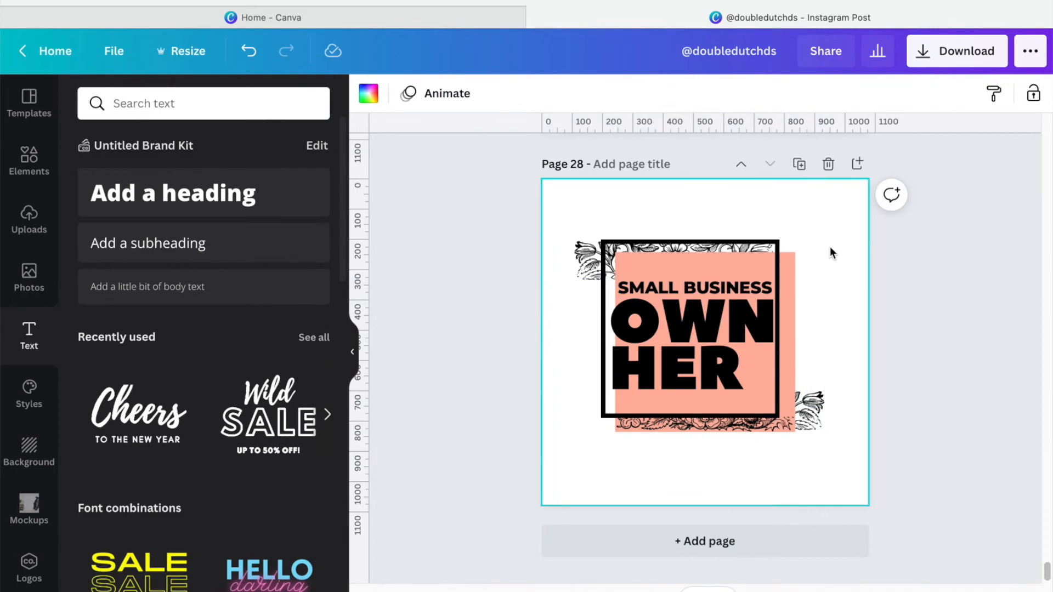
# Add a blank page after page 28 and browse the Mockups folder for white T-shirt photos
pyautogui.click(815, 541)
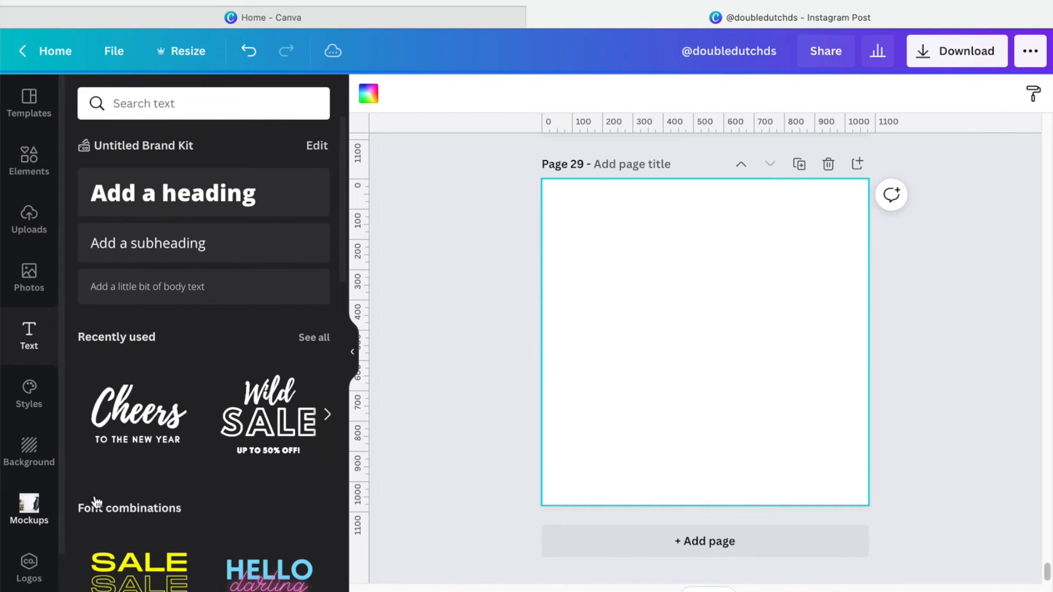
pyautogui.click(29, 507)
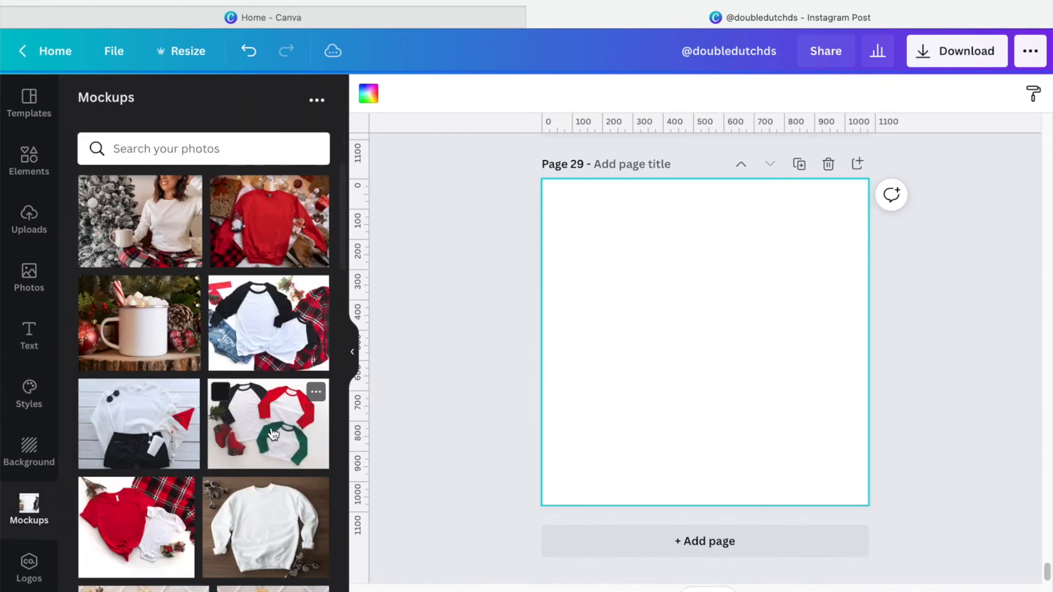
pyautogui.scroll(-10, 271, 433)
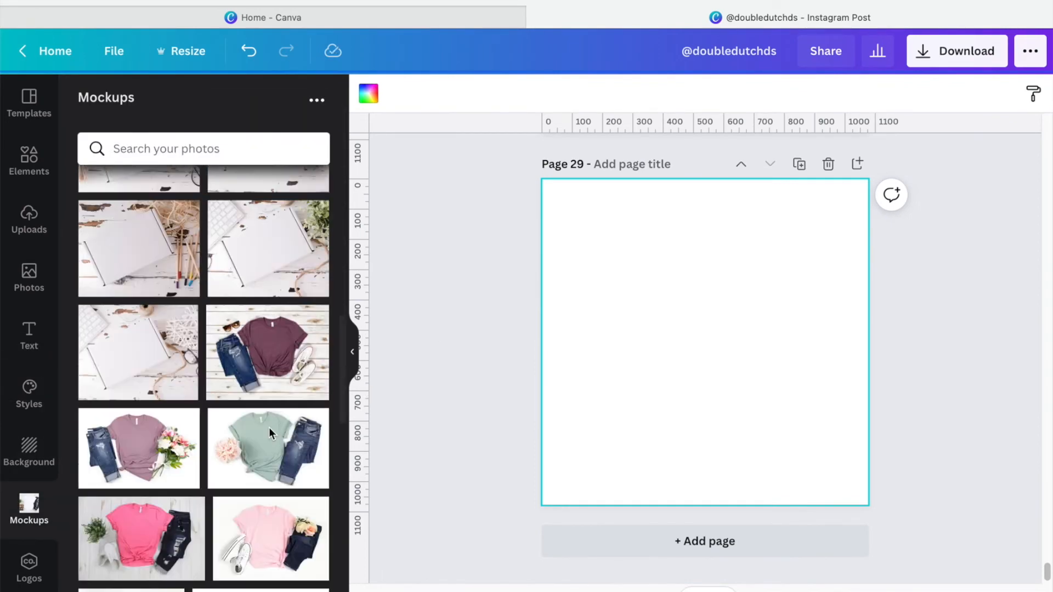
pyautogui.scroll(-5, 268, 428)
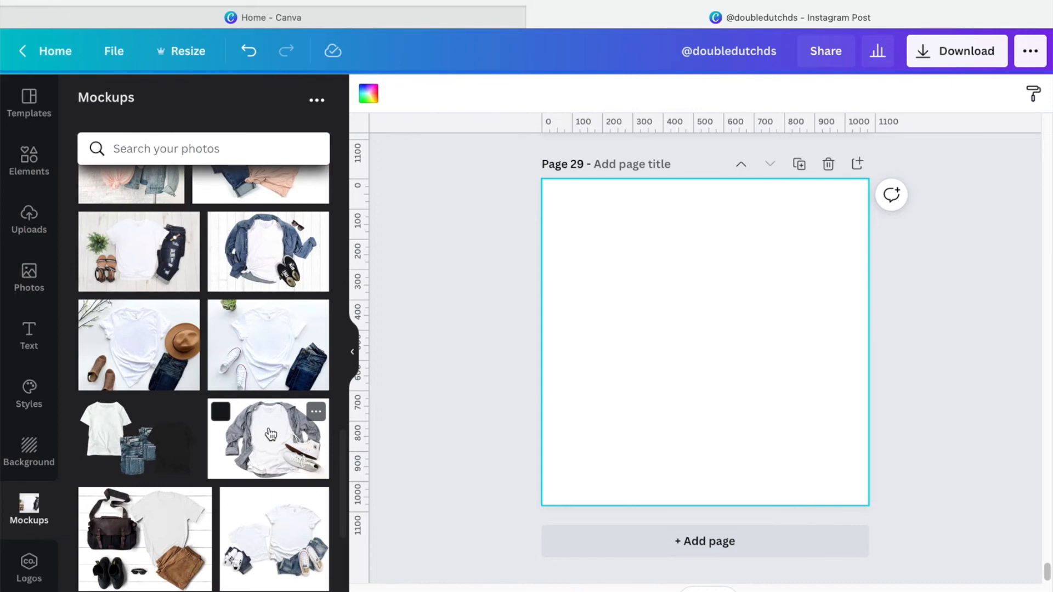
pyautogui.click(244, 354)
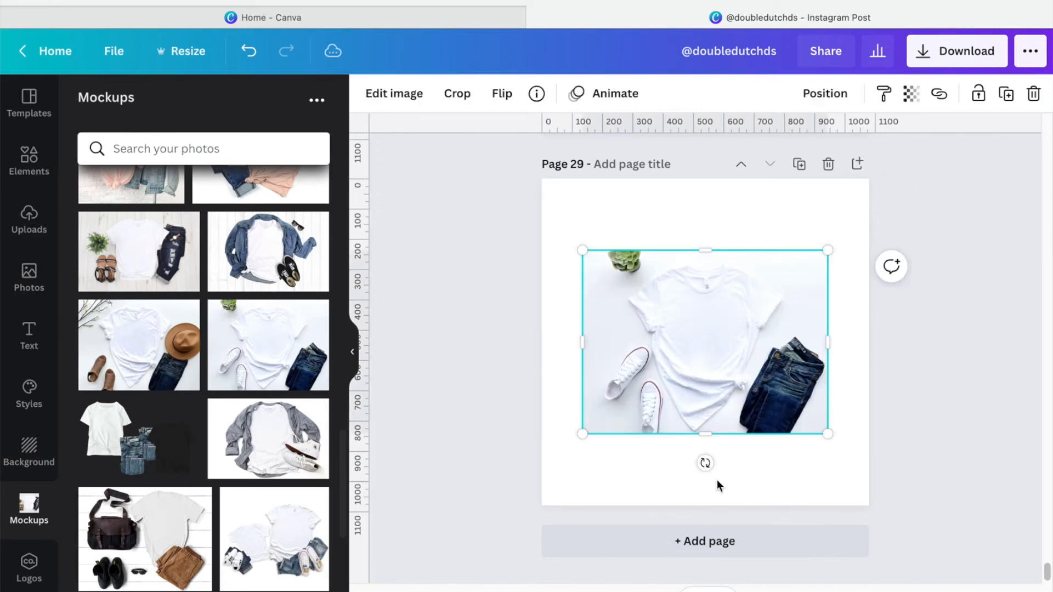
pyautogui.press('Delete')
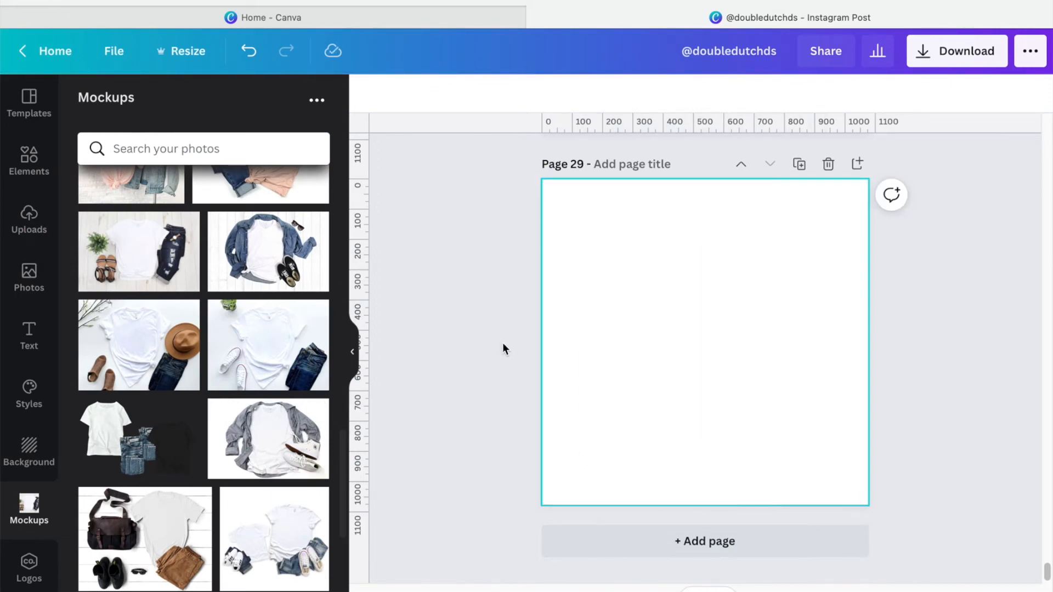
pyautogui.moveTo(280, 332); pyautogui.dragTo(616, 294)
pyautogui.press('Delete')
# Fill page 29 with the mockup photo of a white T-shirt, succulent, white sneakers and jeans as its background
pyautogui.moveTo(269, 346); pyautogui.dragTo(559, 349)
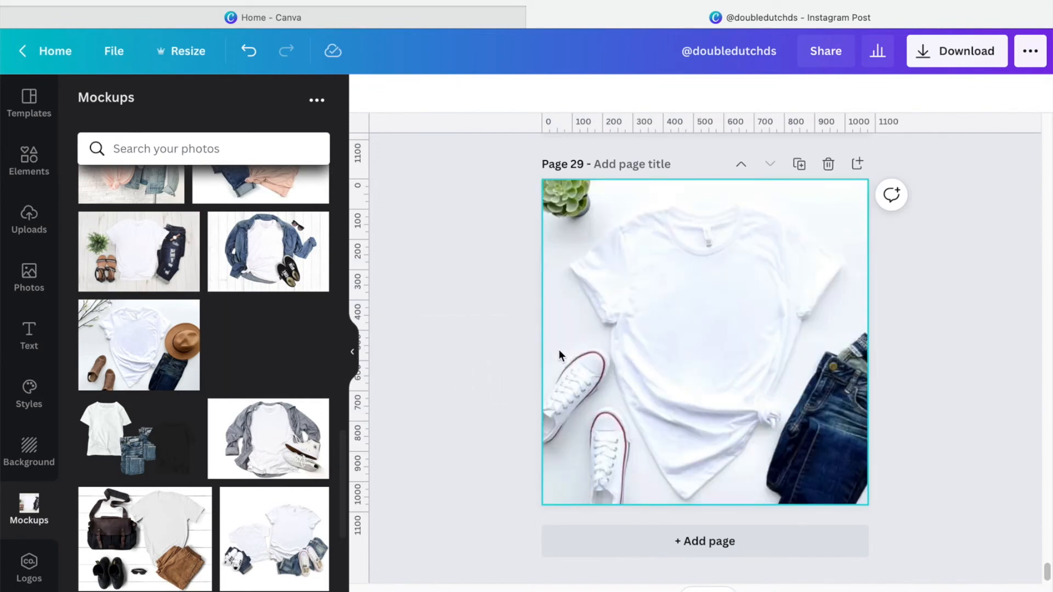
# Group all lettering, the square, the frame and the floral borders on page 28
pyautogui.scroll(5, 631, 357)
pyautogui.moveTo(827, 416); pyautogui.dragTo(578, 173)
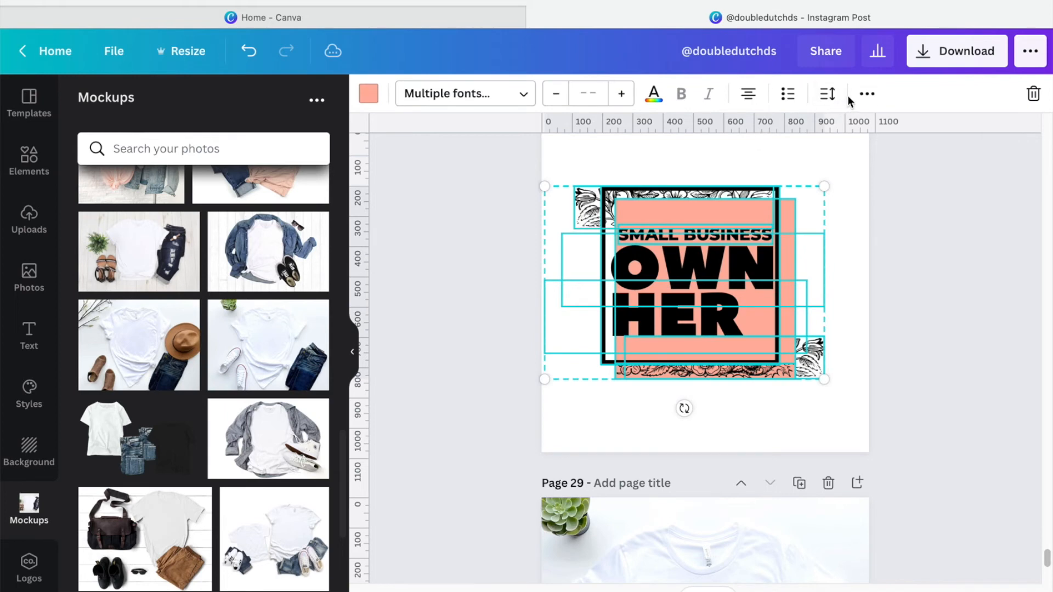
pyautogui.click(867, 94)
pyautogui.click(644, 133)
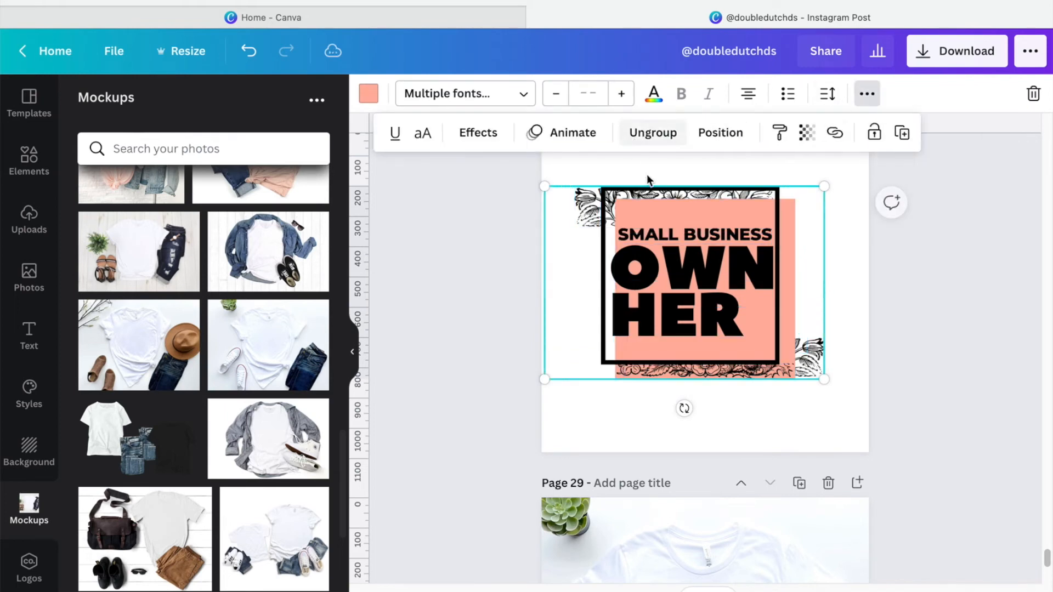
pyautogui.scroll(-5, 665, 379)
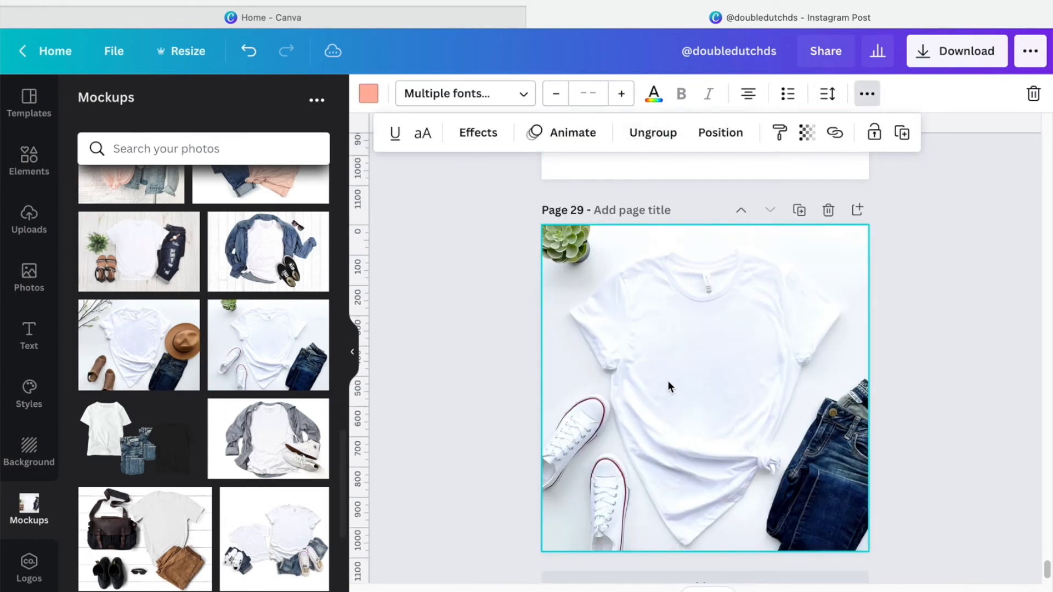
pyautogui.rightClick(667, 381)
pyautogui.click(719, 324)
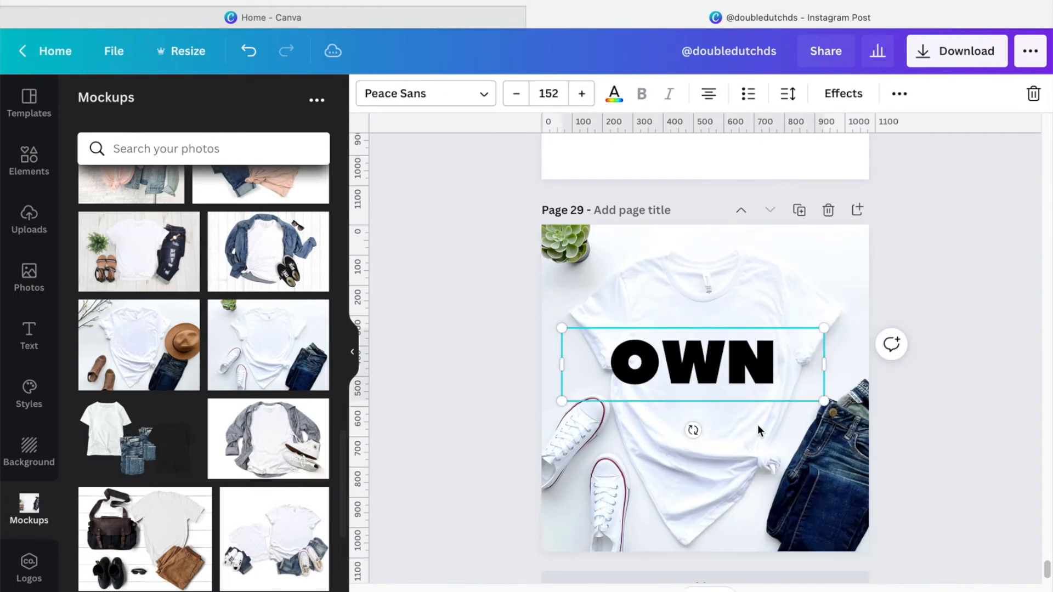
pyautogui.press('Delete')
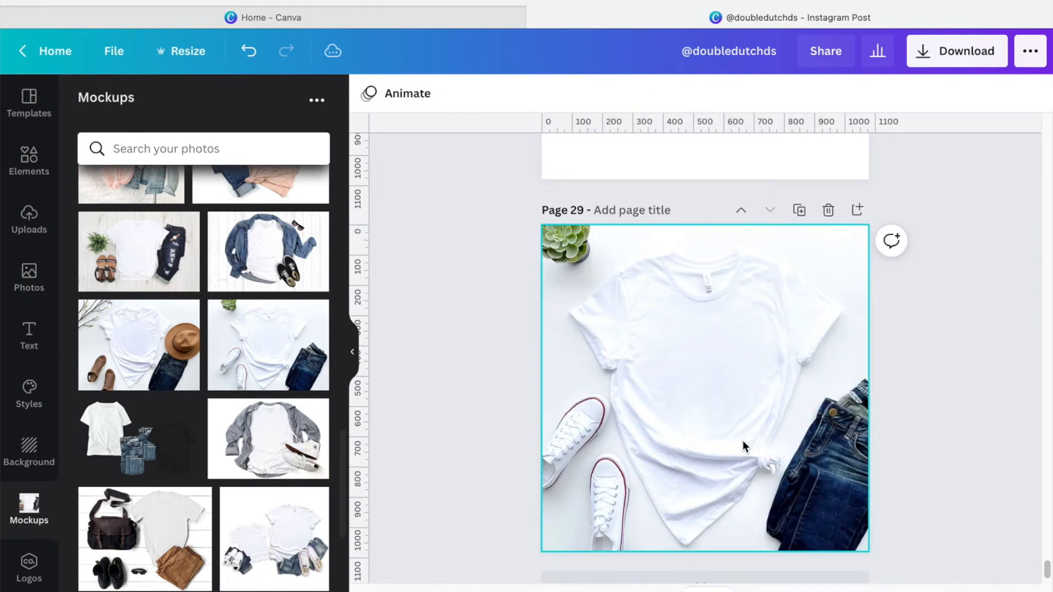
# Copy the complete SMALL BUSINESS OWN HER design from page 27 and paste it onto the T-shirt mockup on page 29
pyautogui.scroll(-1, 742, 440)
pyautogui.scroll(12, 734, 448)
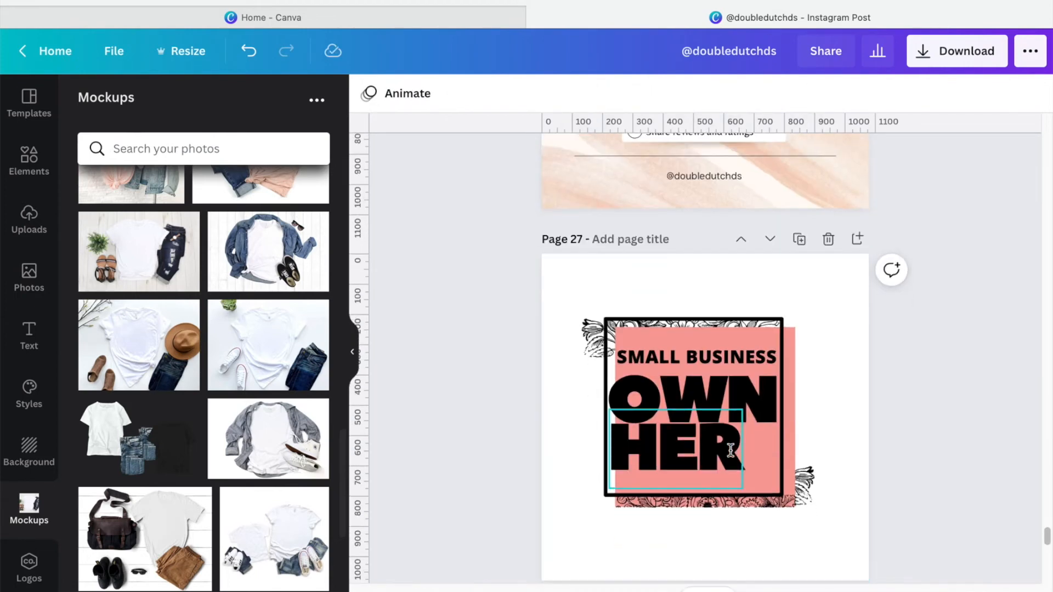
pyautogui.moveTo(823, 540); pyautogui.dragTo(514, 251)
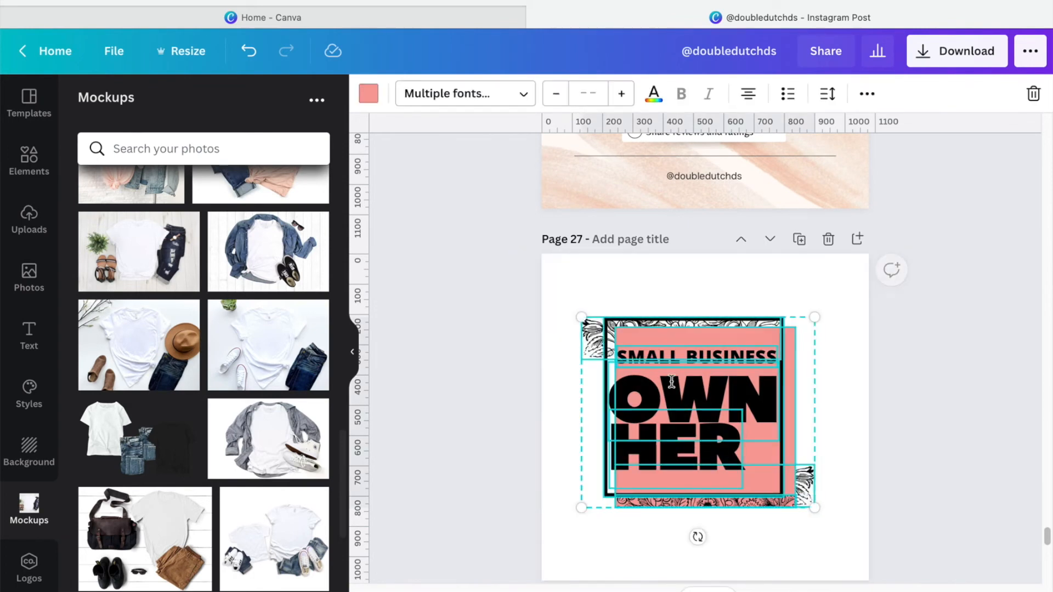
pyautogui.rightClick(687, 337)
pyautogui.click(724, 362)
pyautogui.scroll(10, 721, 379)
pyautogui.scroll(20, 697, 382)
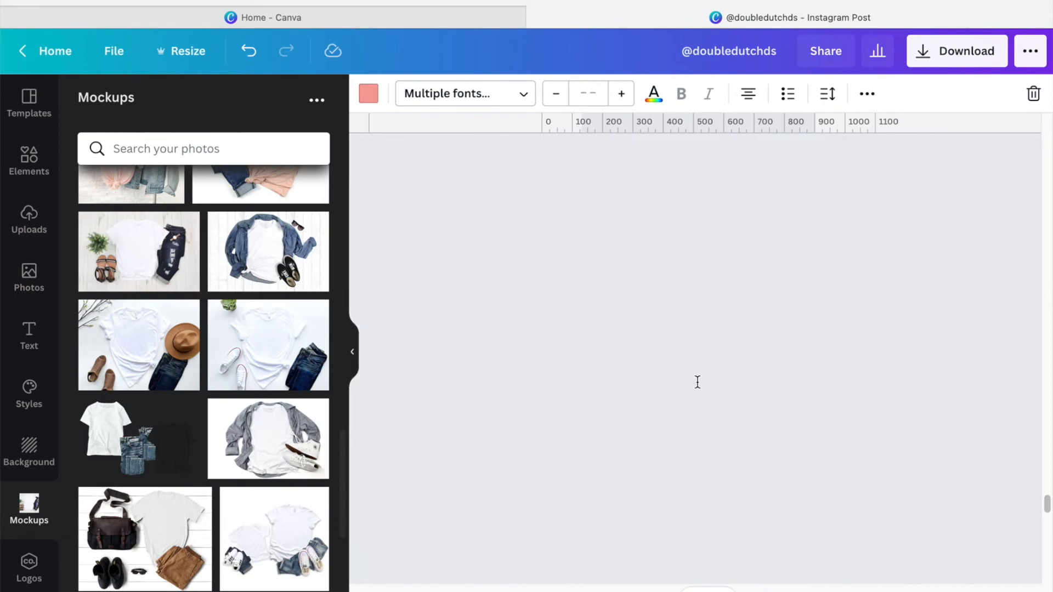
pyautogui.scroll(-20, 697, 383)
pyautogui.rightClick(697, 373)
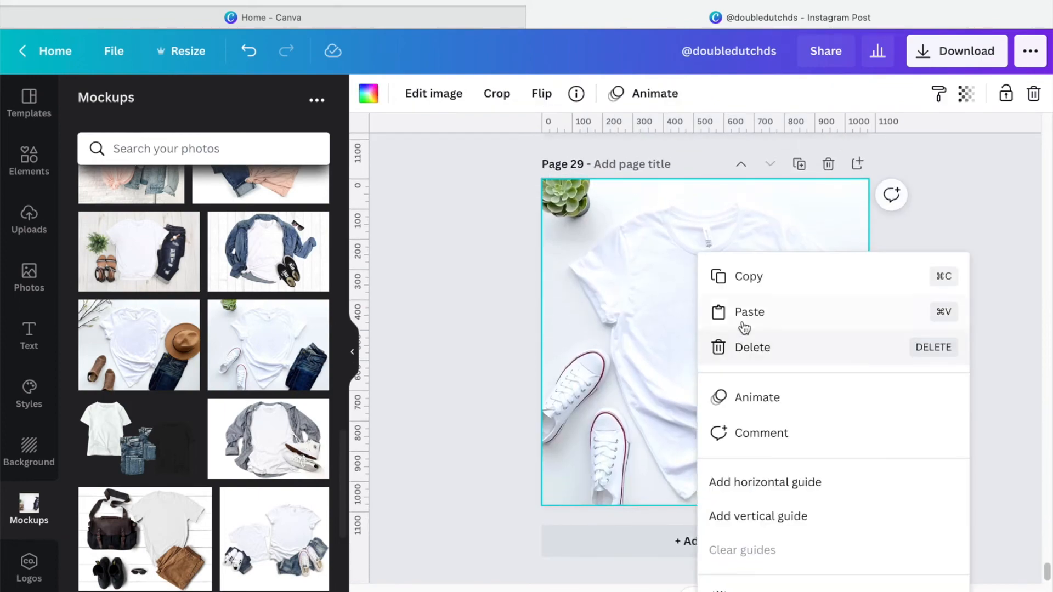
pyautogui.click(743, 313)
# Shrink the pasted design to about half its size and position it centered on the T-shirt's chest
pyautogui.moveTo(814, 432); pyautogui.dragTo(700, 332)
pyautogui.moveTo(645, 302); pyautogui.dragTo(711, 325)
pyautogui.click(811, 353)
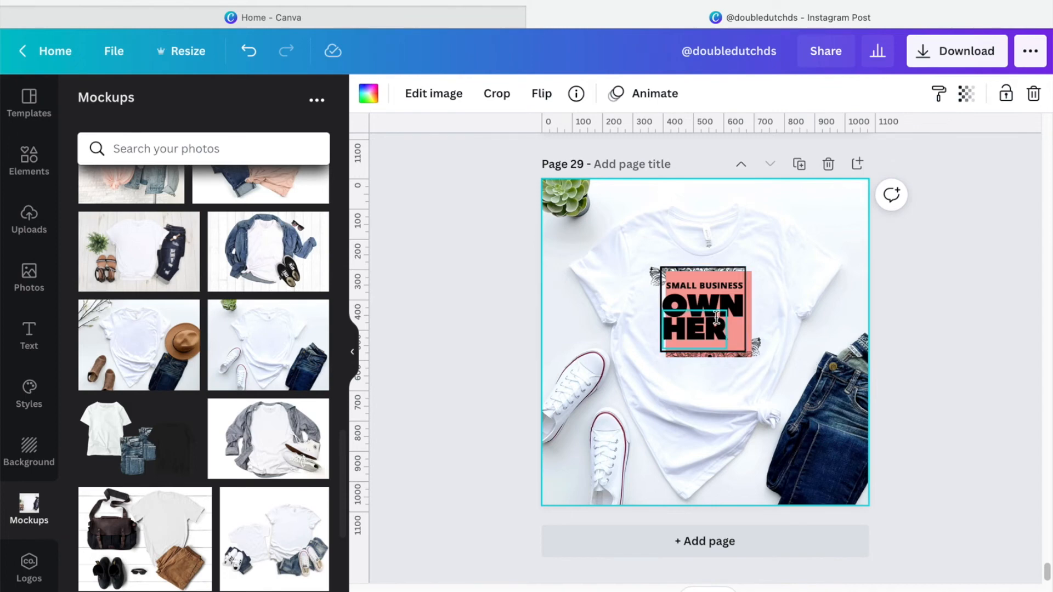
# Search the colors for BERRY and recolor the salmon square with the hot pink from Cool Berry Scoop
pyautogui.click(749, 325)
pyautogui.click(368, 94)
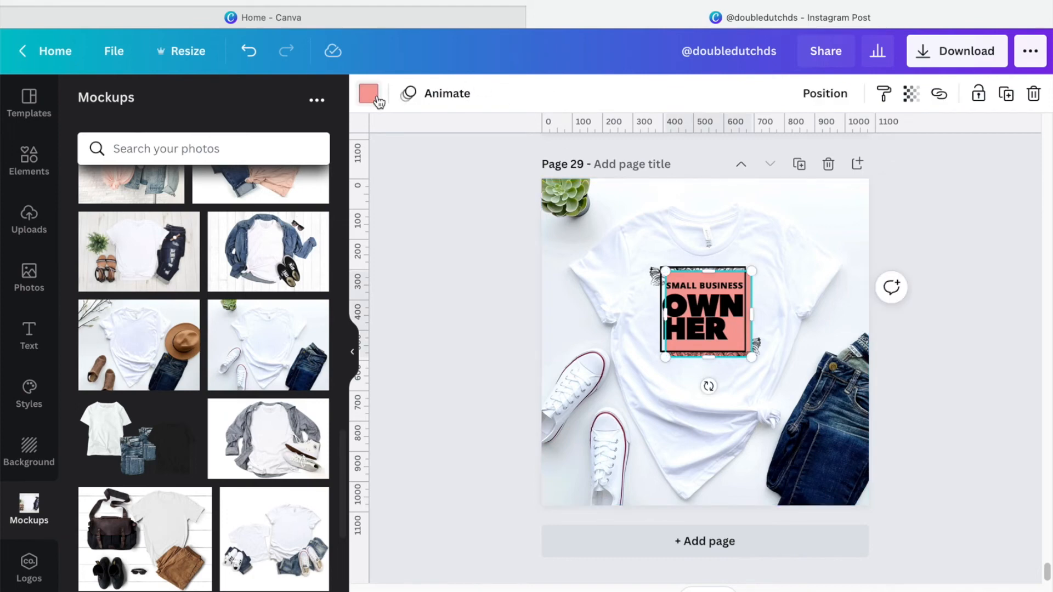
pyautogui.click(249, 89)
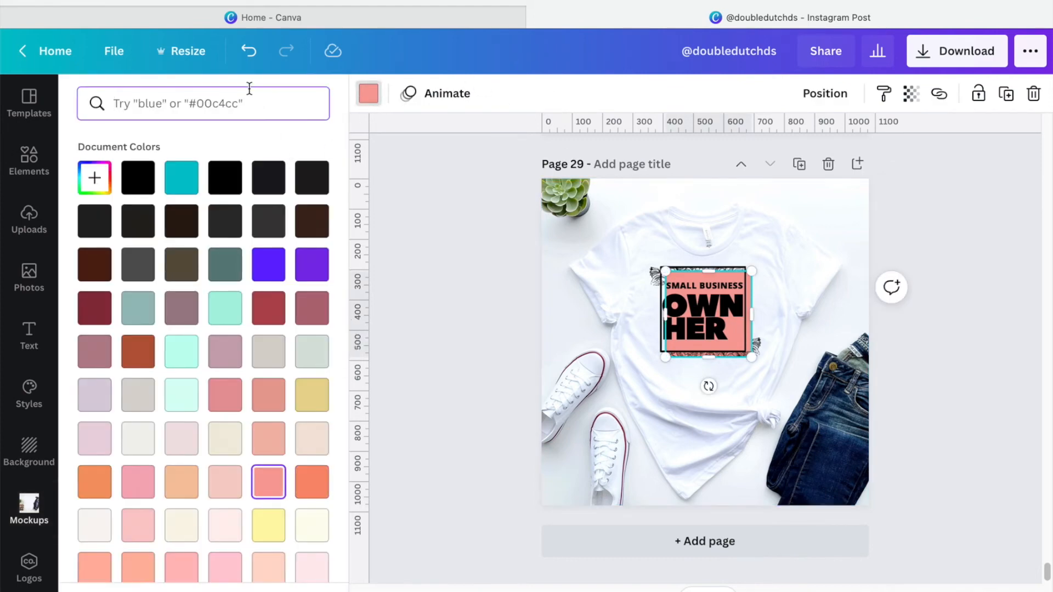
pyautogui.write('BERRY')
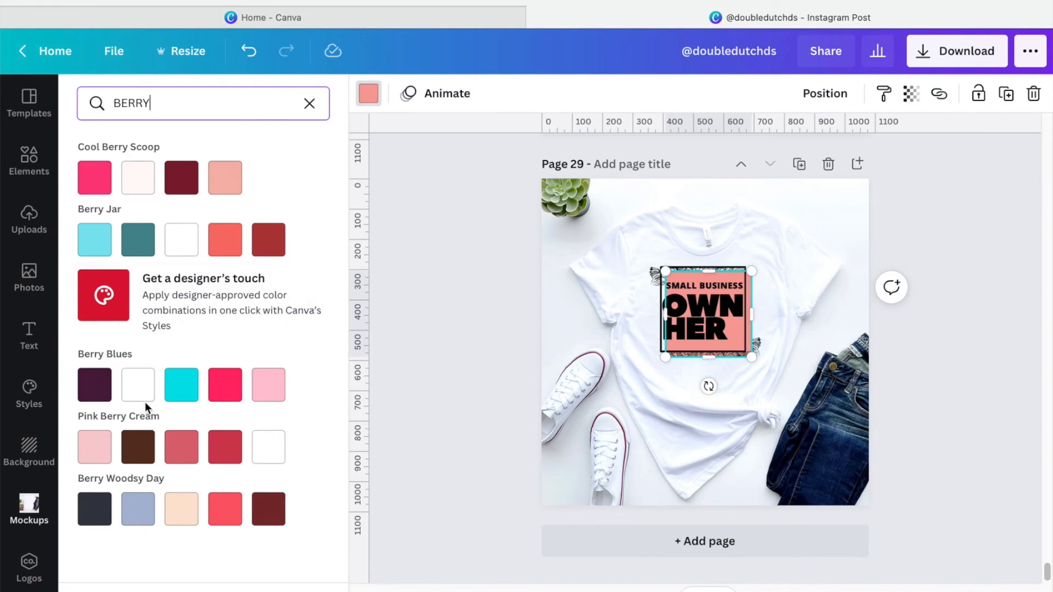
pyautogui.click(95, 178)
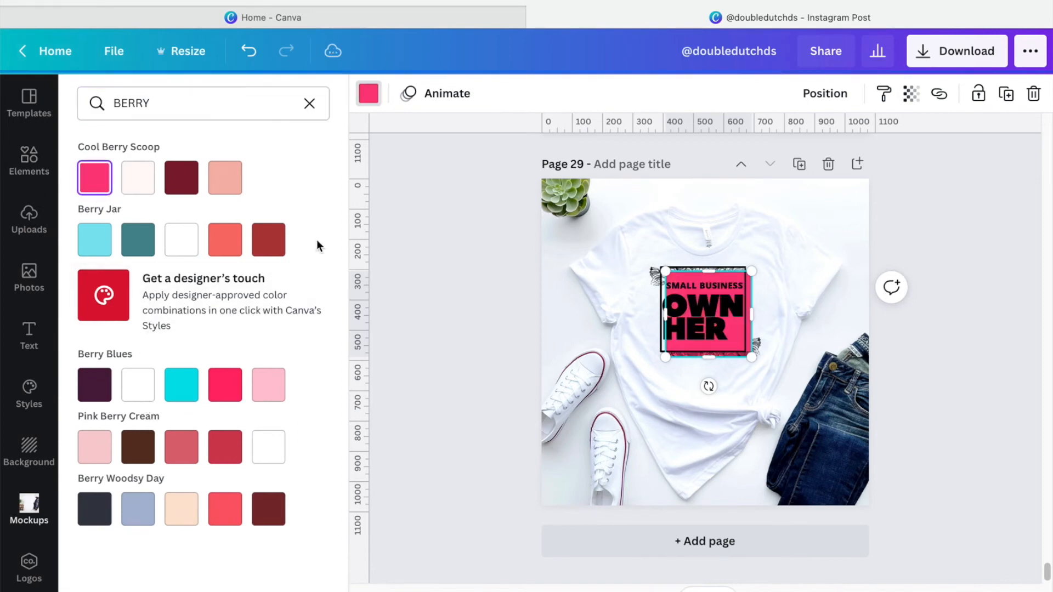
pyautogui.click(834, 469)
pyautogui.click(831, 468)
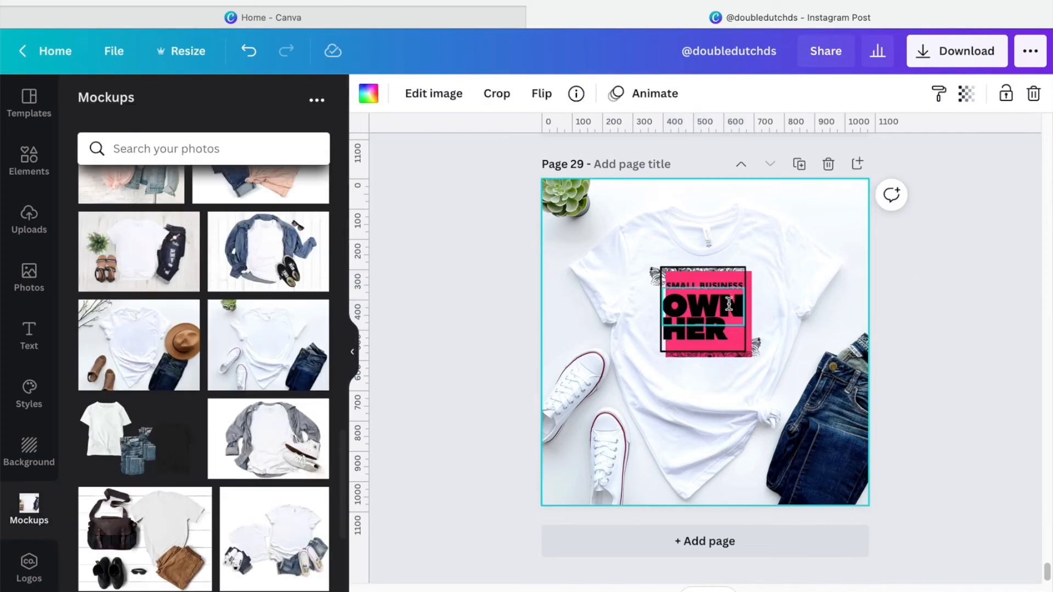
# Recolor the OWN lettering with the very pale blue-white from the photo colors
pyautogui.click(705, 308)
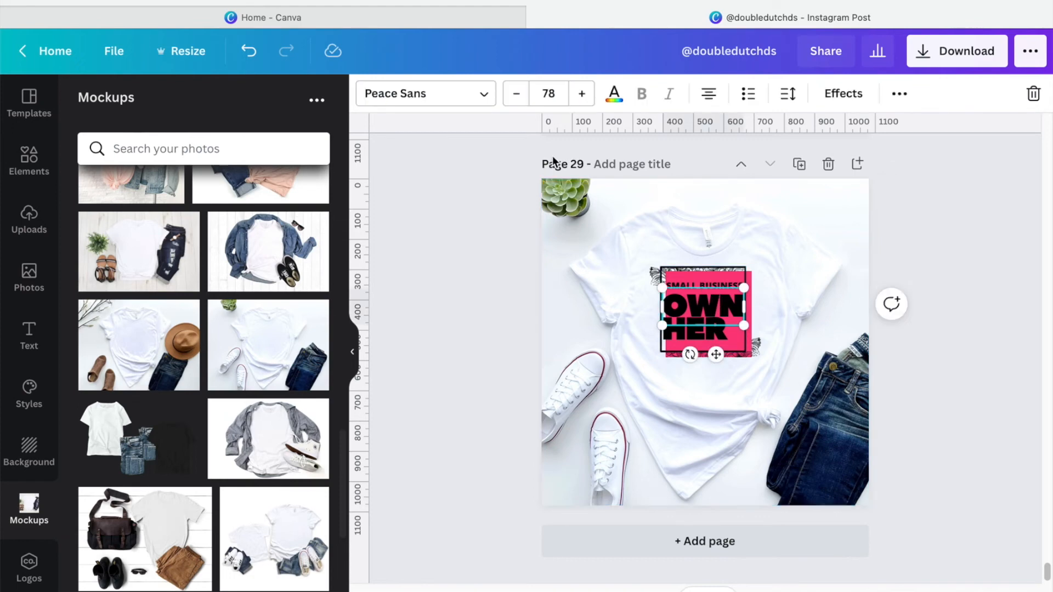
pyautogui.click(614, 94)
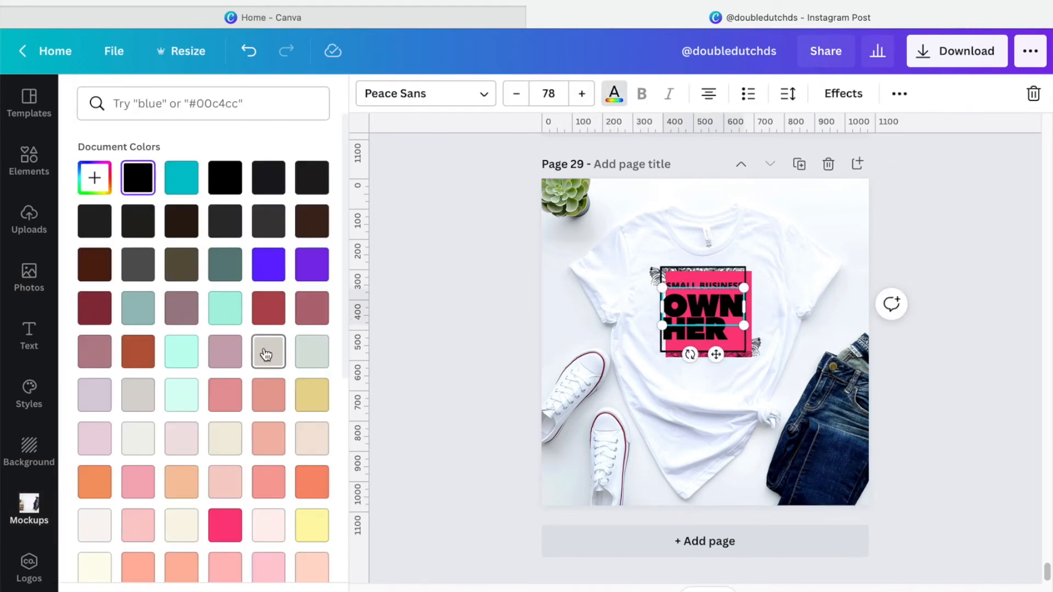
pyautogui.scroll(-10, 263, 359)
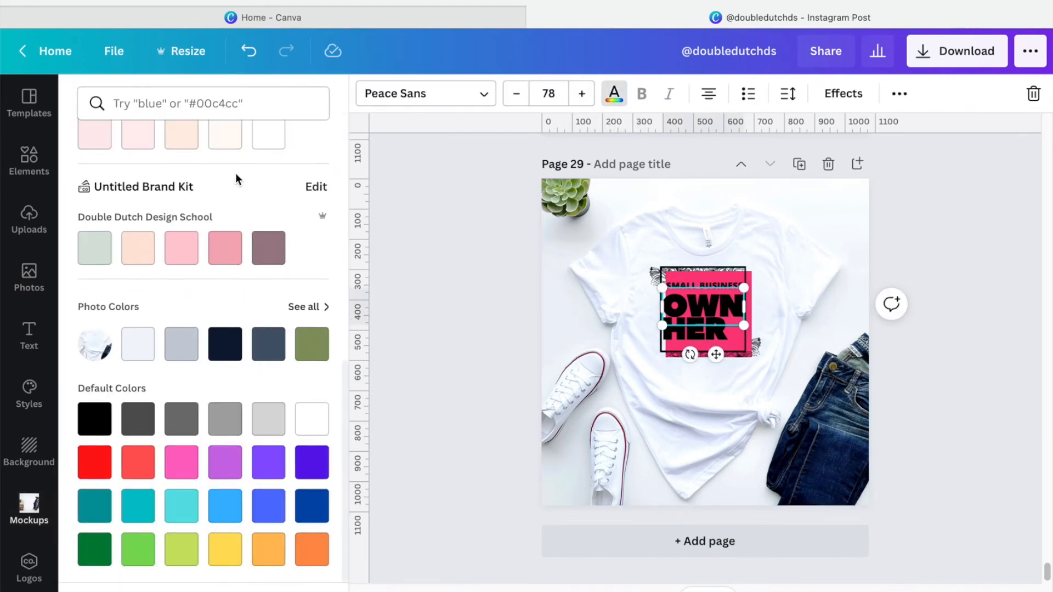
pyautogui.click(268, 134)
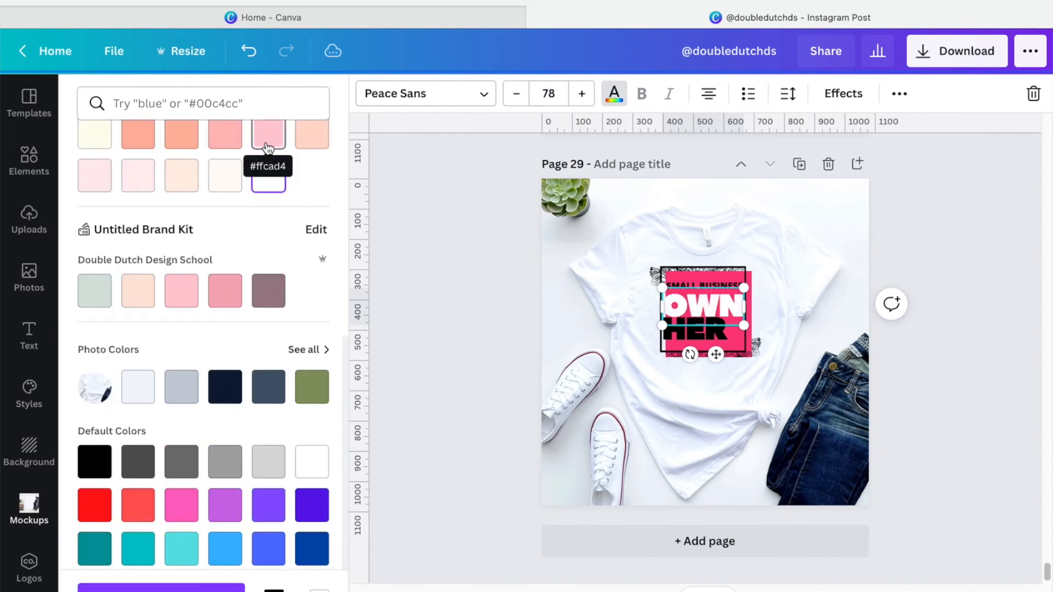
pyautogui.click(139, 385)
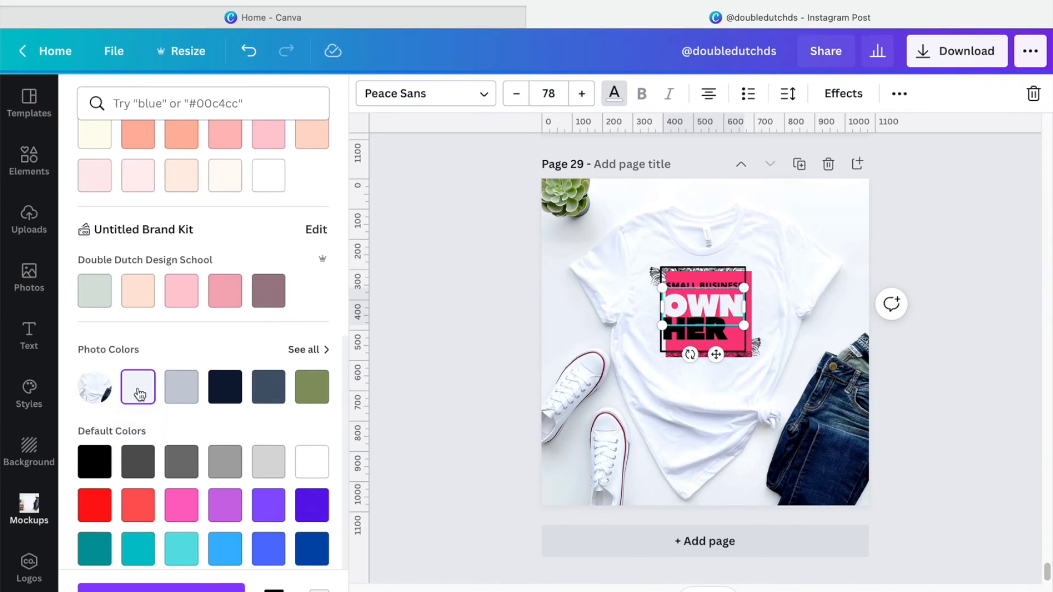
pyautogui.click(735, 452)
# Recolor the HER lettering on the T-shirt with the very pale blue-white from the photo colors
pyautogui.click(704, 334)
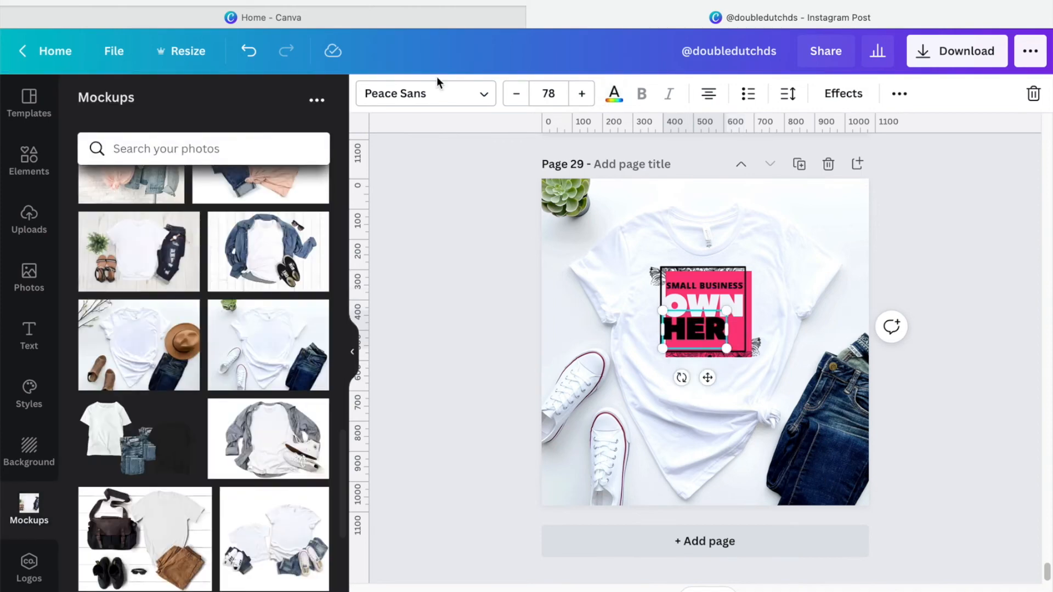
pyautogui.click(614, 93)
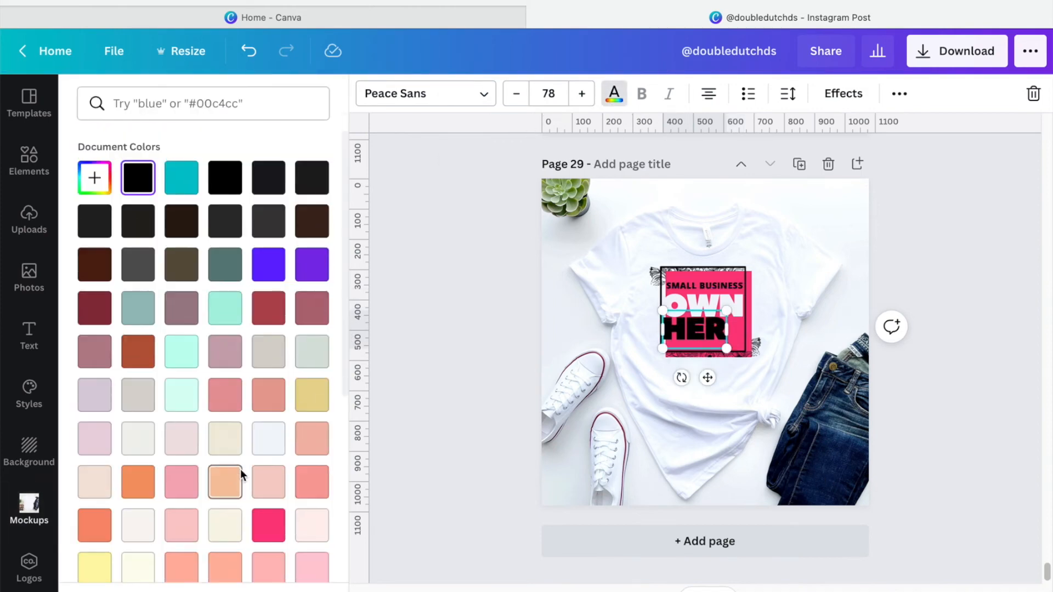
pyautogui.scroll(-1, 236, 476)
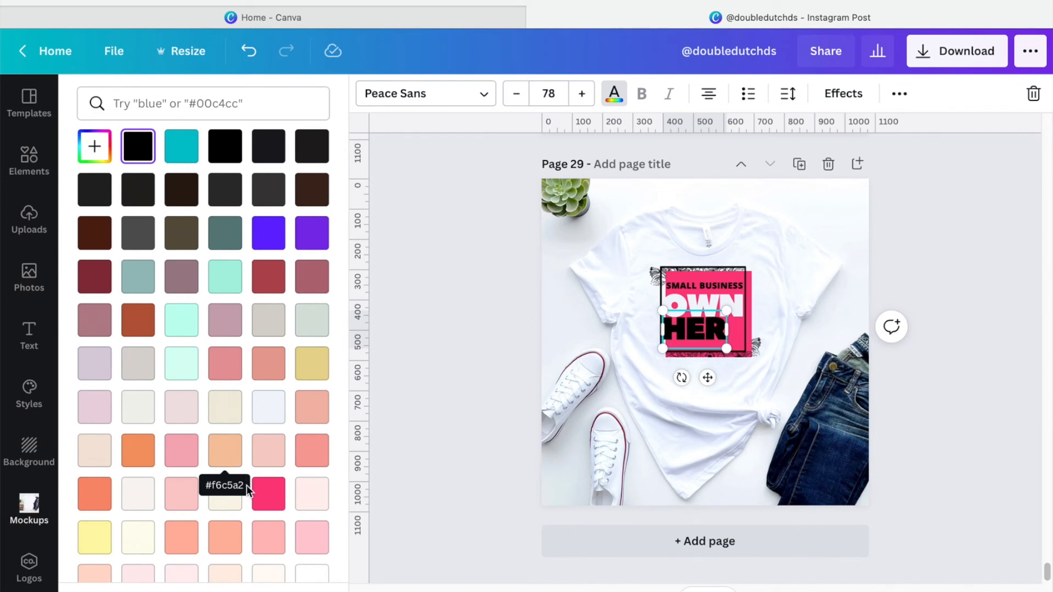
pyautogui.scroll(-5, 329, 462)
pyautogui.click(136, 333)
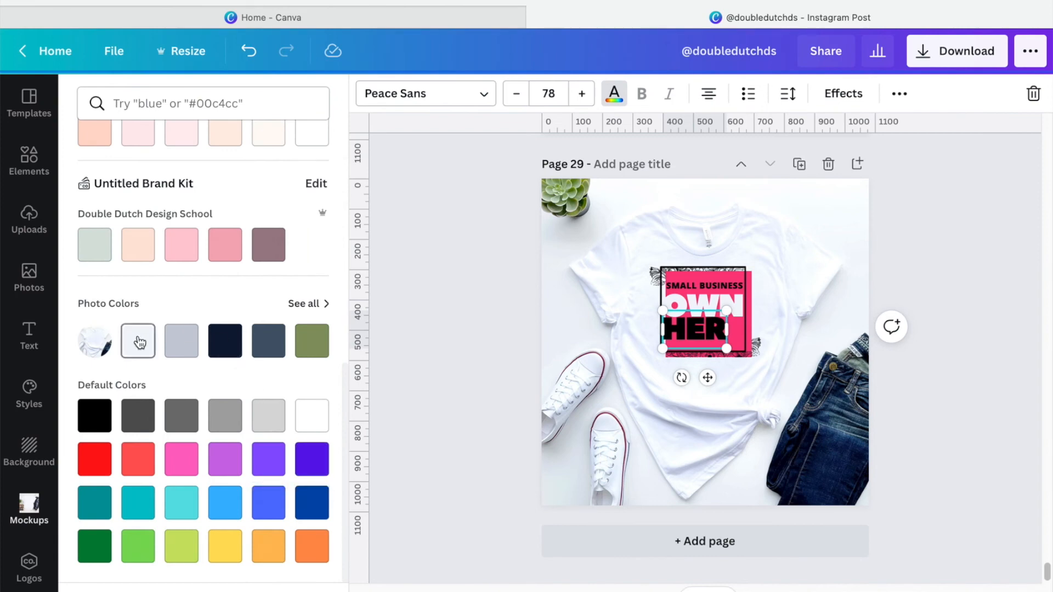
# Recolor the SMALL BUSINESS line with the same pale blue-white photo color and deselect the text
pyautogui.click(713, 286)
pyautogui.click(131, 343)
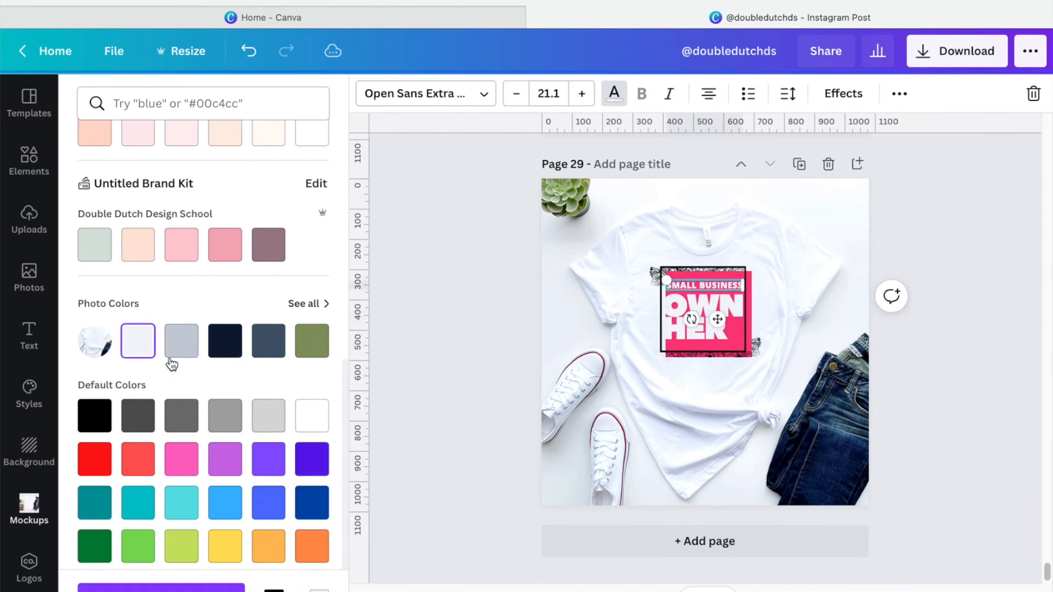
pyautogui.press('Escape')
pyautogui.click(750, 465)
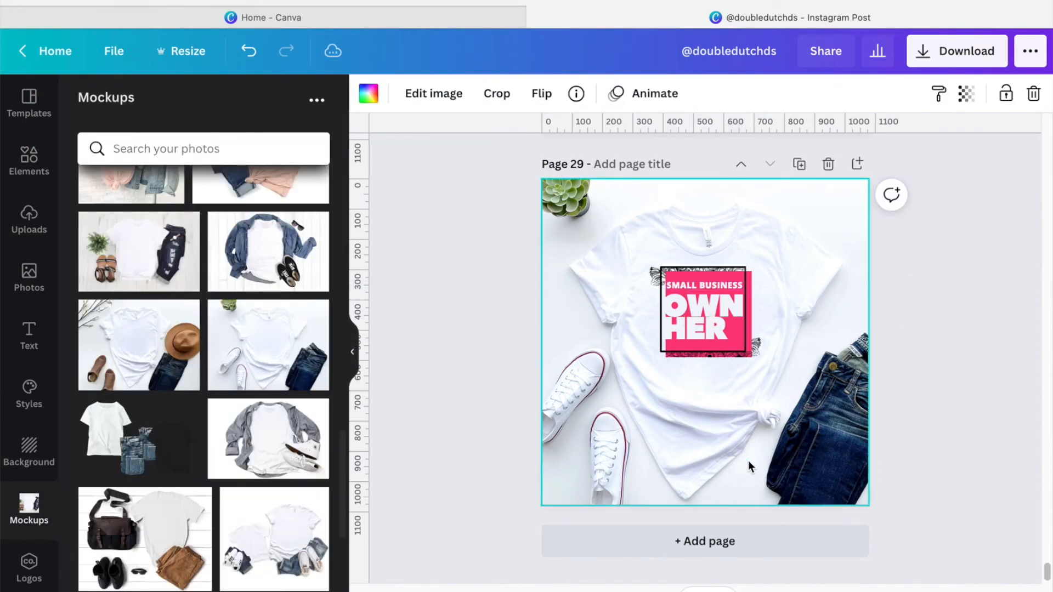
# Nudge the HER lettering down three small increments to widen its gap below OWN
pyautogui.click(685, 327)
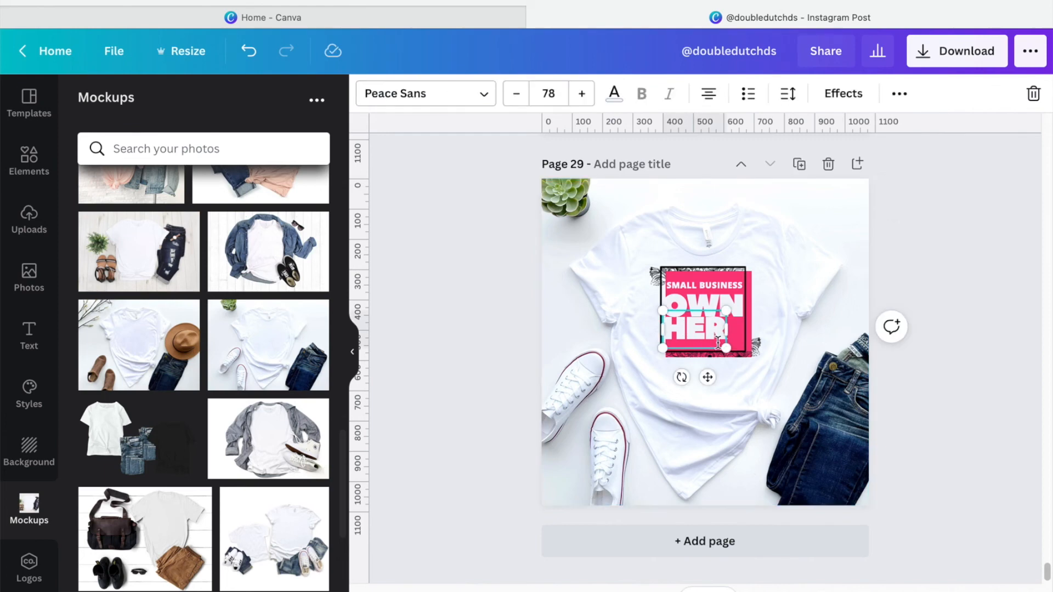
pyautogui.press('Down')
pyautogui.press('Down')
pyautogui.press('Down')
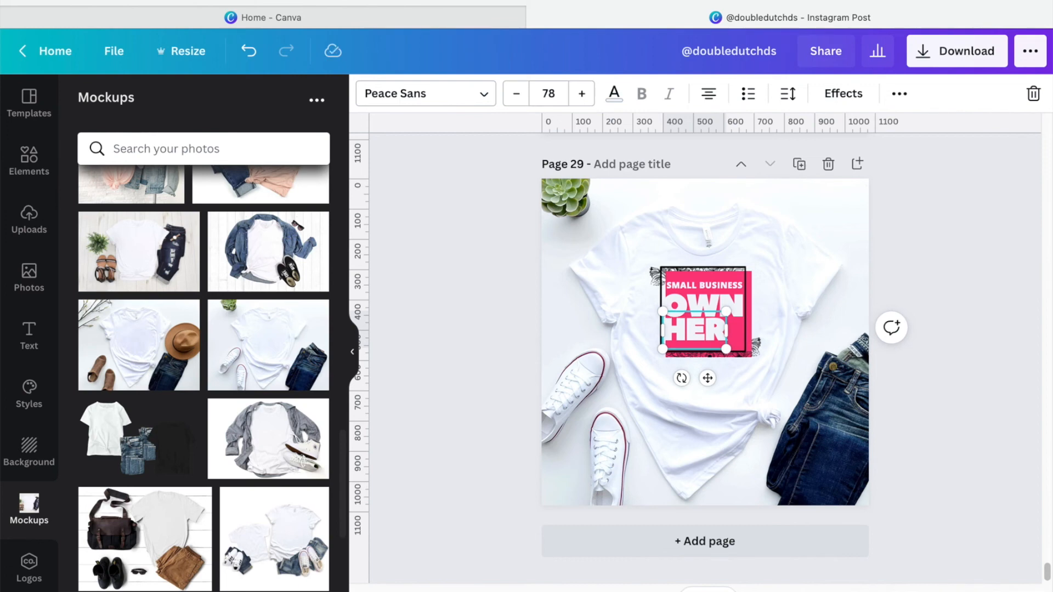
pyautogui.click(849, 444)
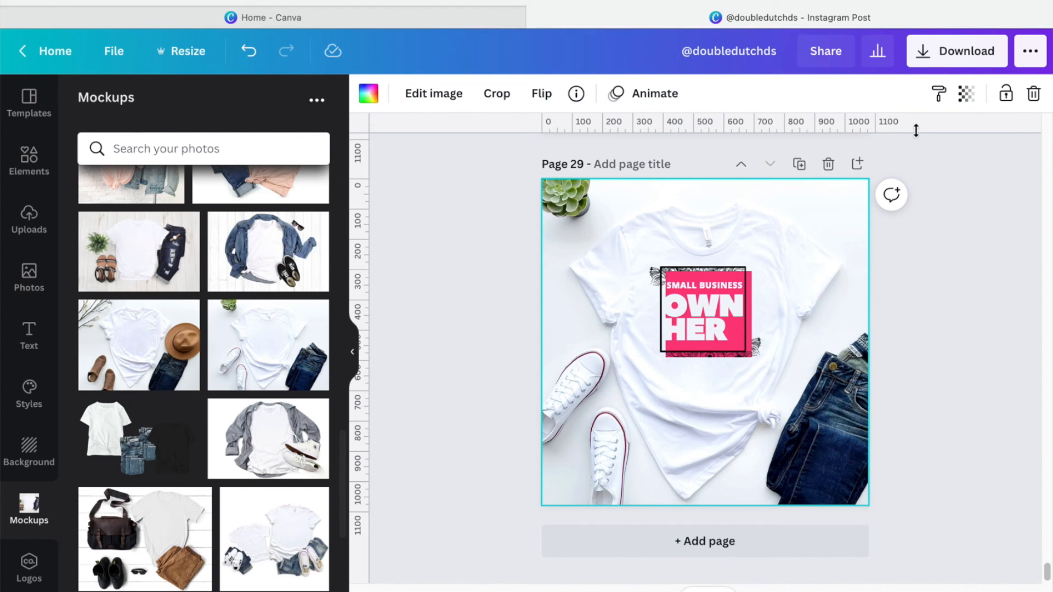
# Set up a PNG download with a transparent background, and close the download settings without downloading
pyautogui.click(936, 55)
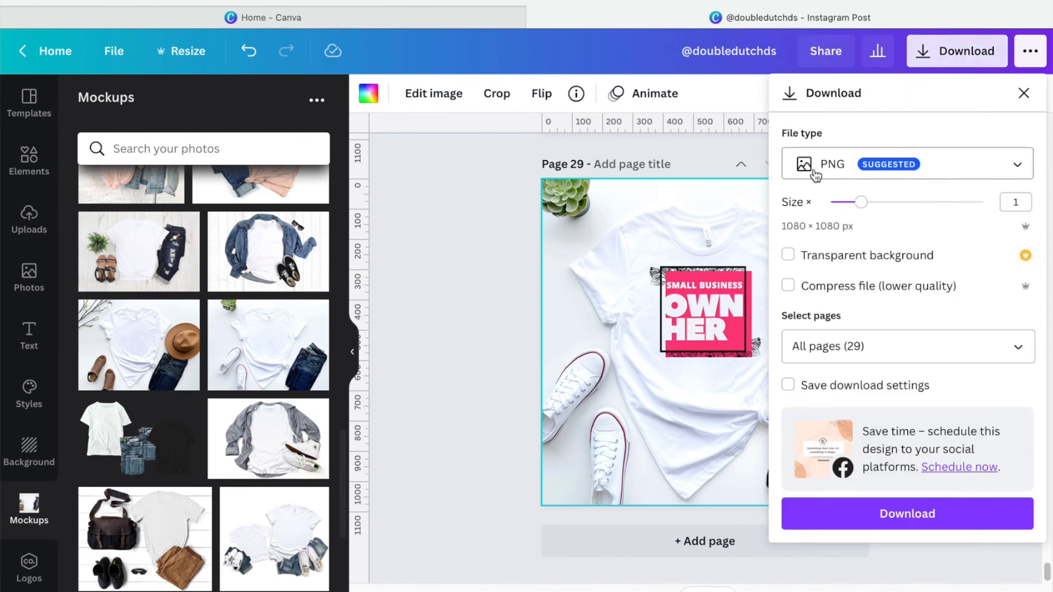
pyautogui.click(788, 255)
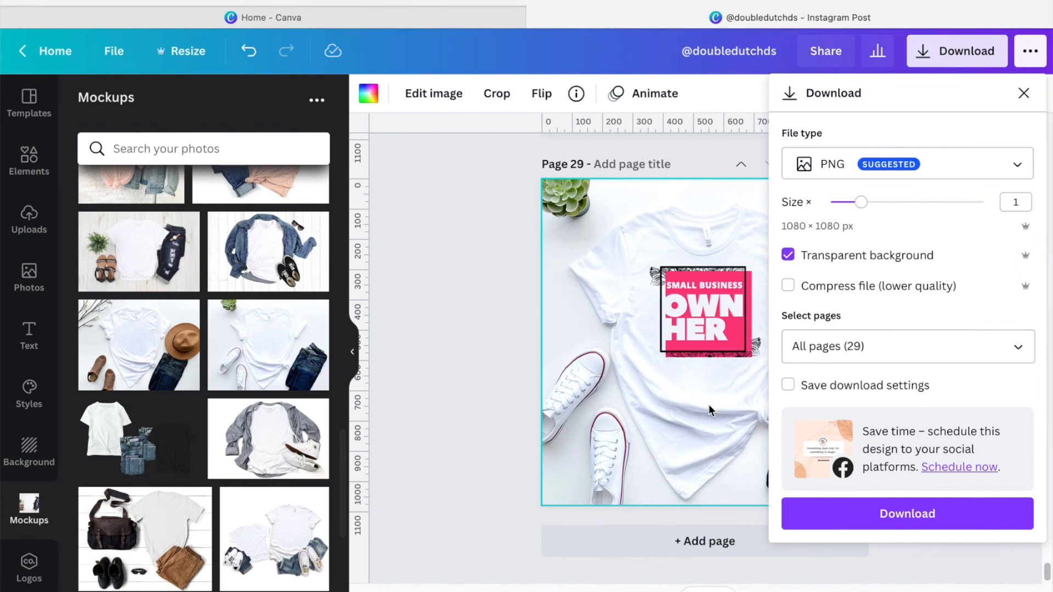
pyautogui.scroll(6, 636, 304)
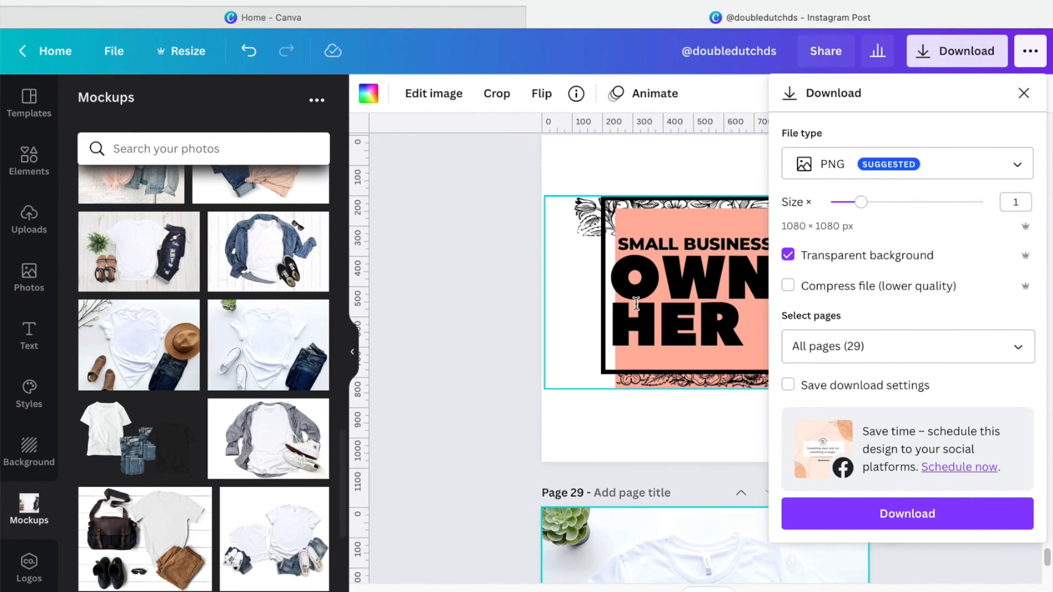
pyautogui.scroll(-6, 637, 303)
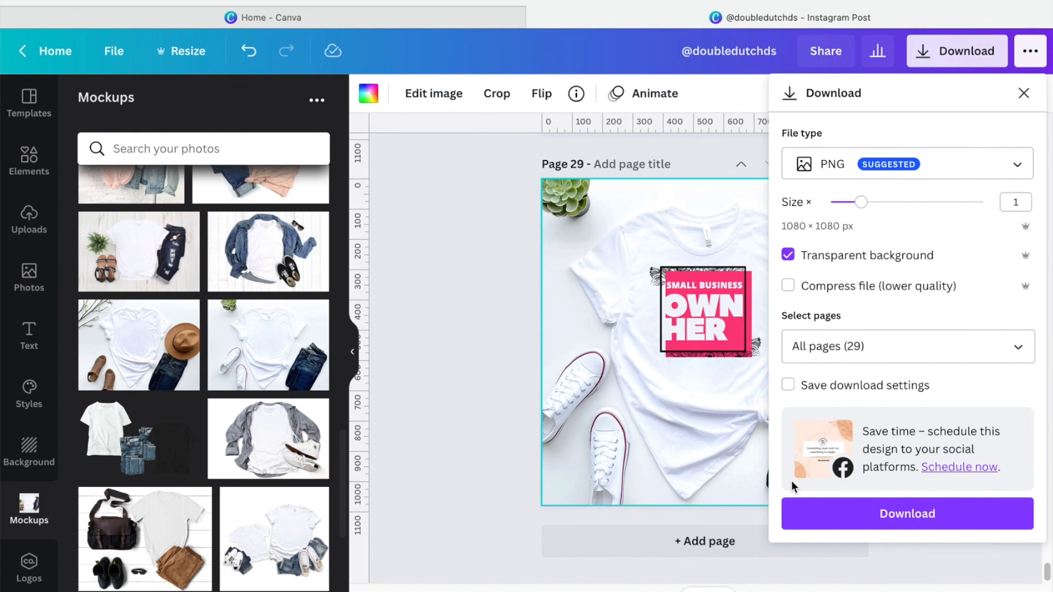
pyautogui.click(1022, 93)
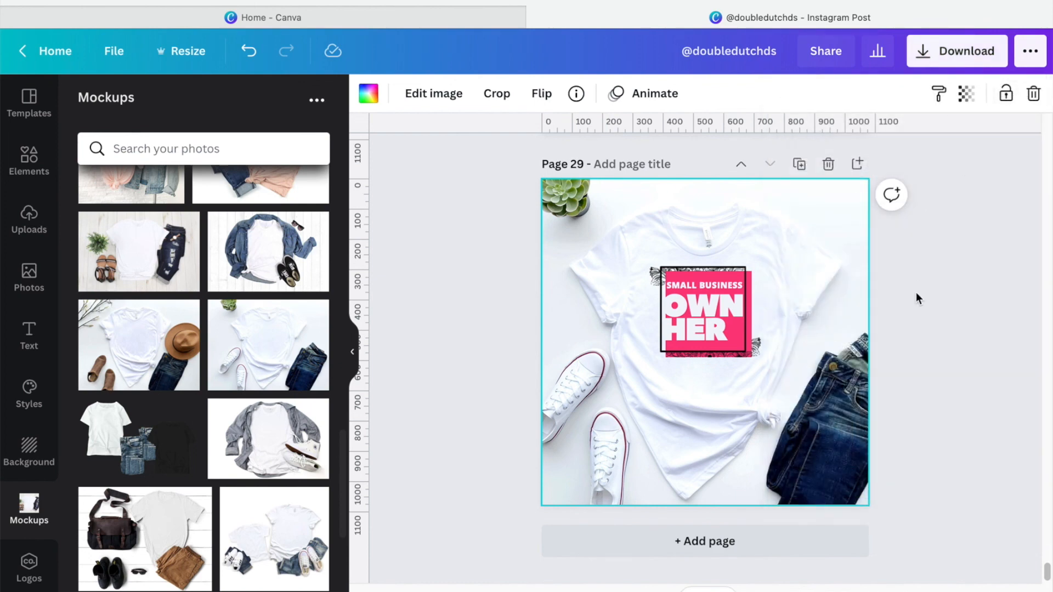